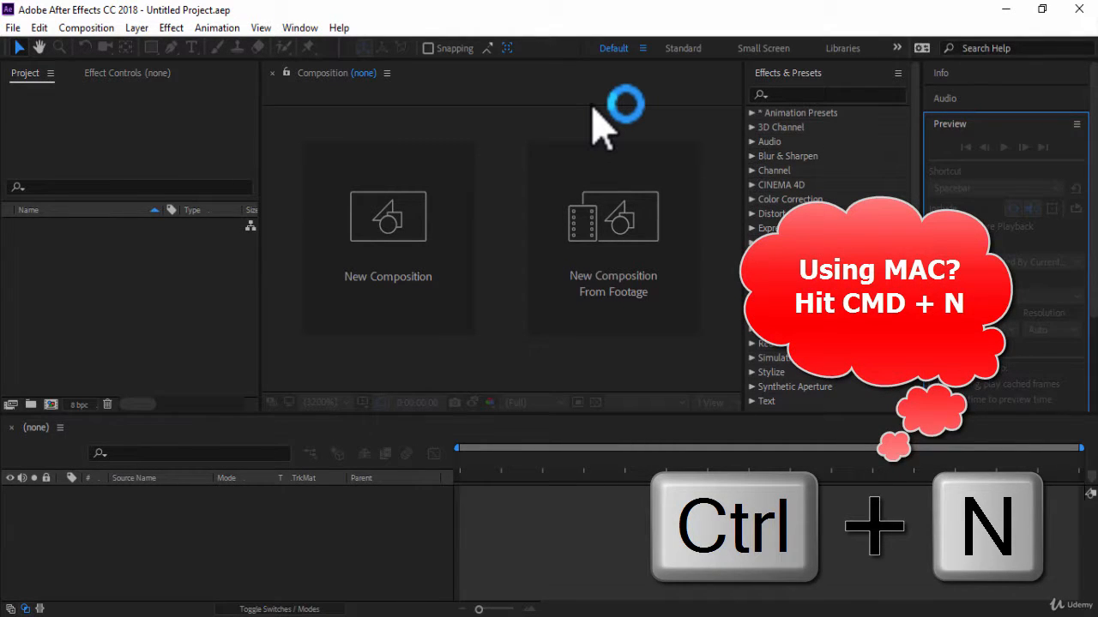
Start a new composition named "Lines Transition" with a frame rate of 30 frames per second.
key(ctrl+n)
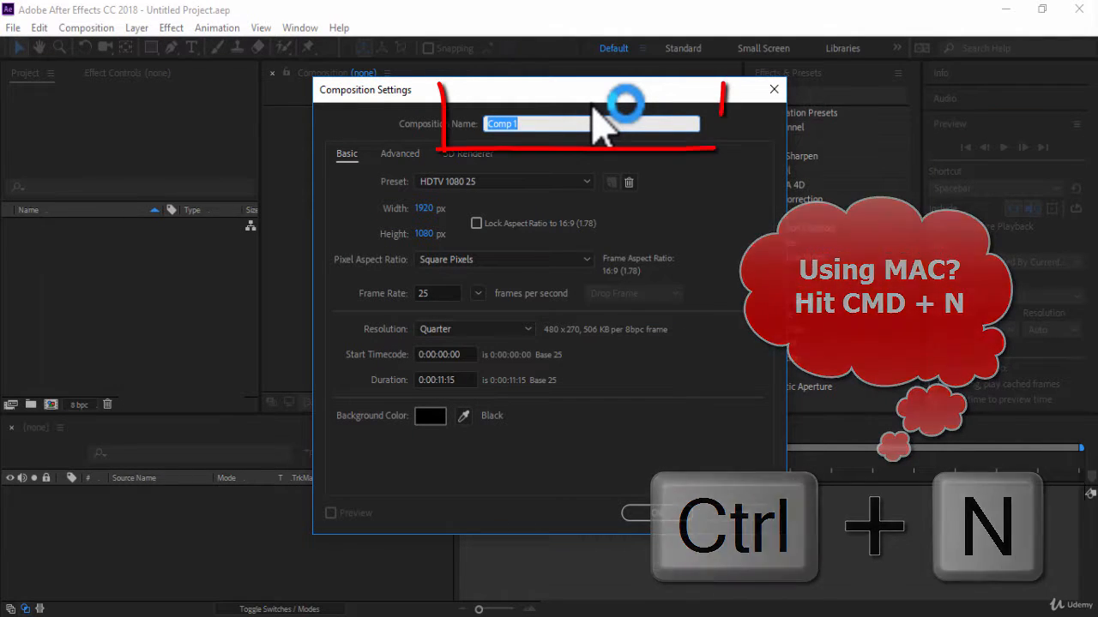
text(Lines Transition)
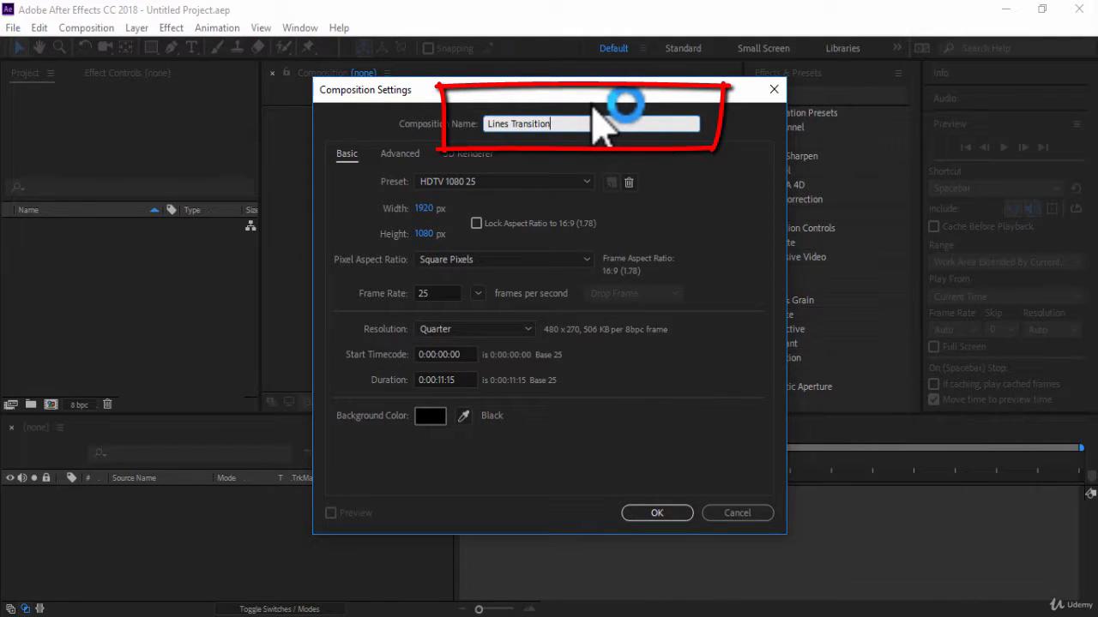
click(435, 289)
click(417, 292)
text(30)
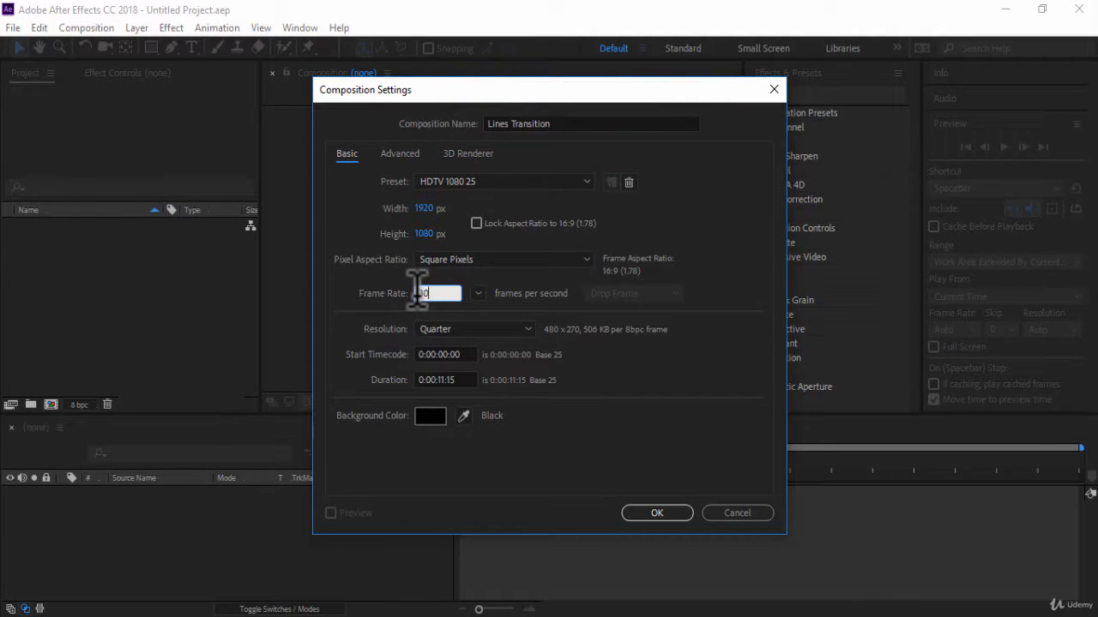
click(574, 319)
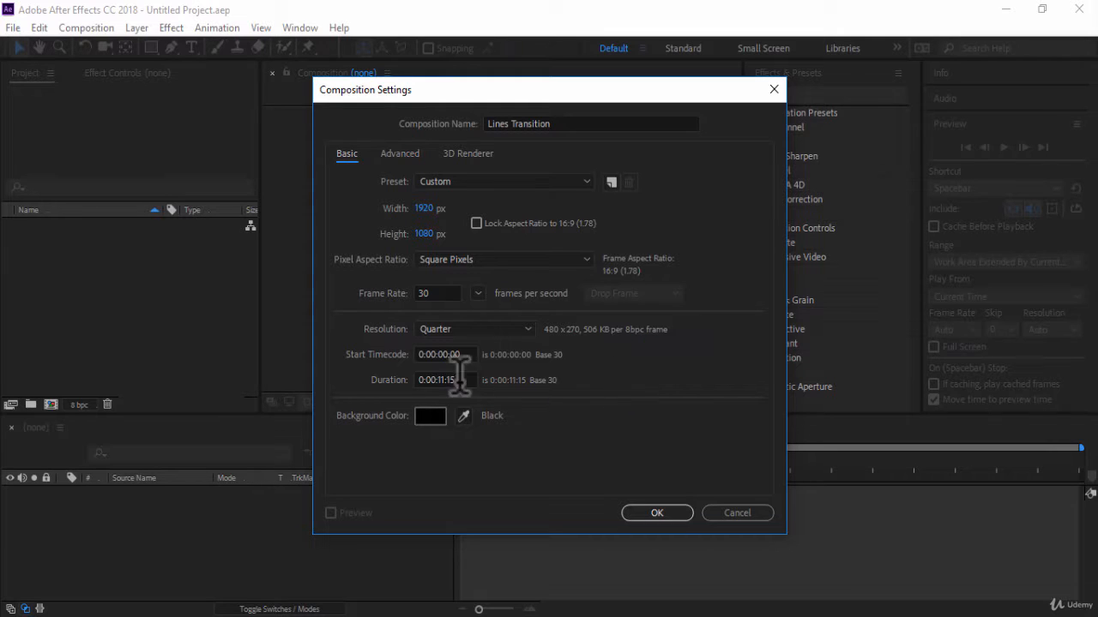
Set the composition's duration to 0:00:02:00 and create it.
click(457, 376)
key(BackSpace)
key(BackSpace)
text(0)
key(BackSpace)
key(BackSpace)
text(02)
click(641, 514)
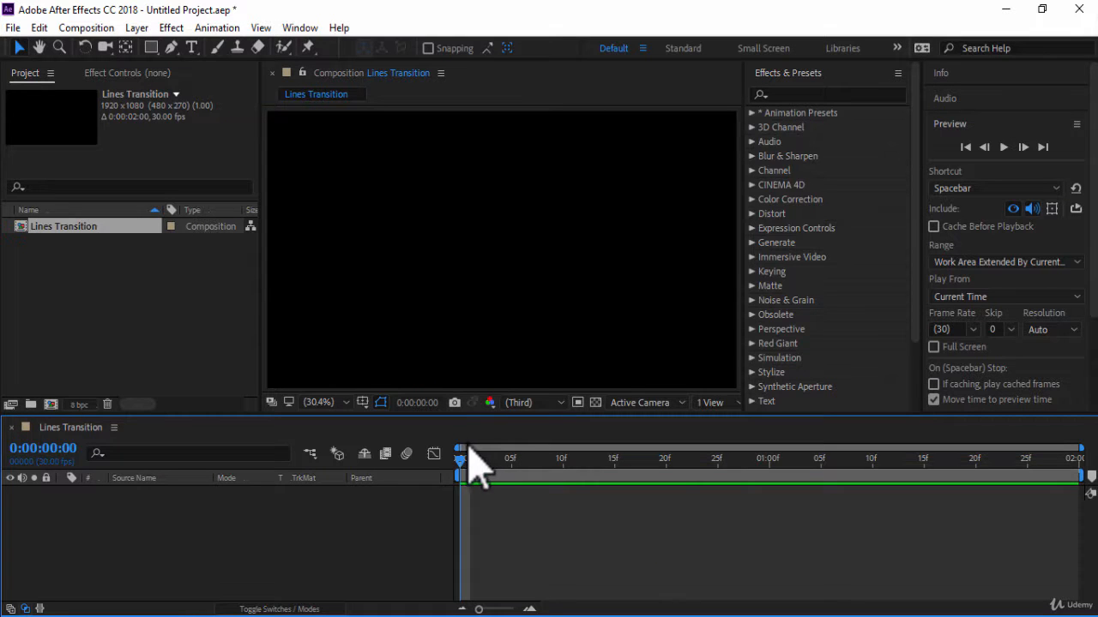
Import the two JPG photos ending in 949223 and 949219 from a folder inside Documents into the project.
double_click(128, 313)
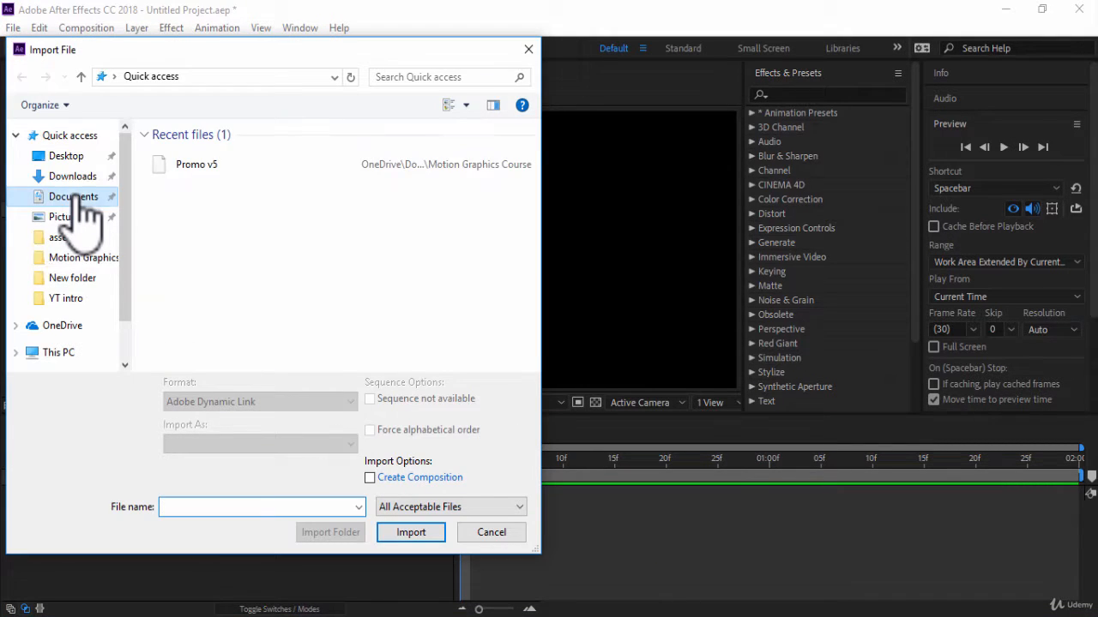
click(73, 197)
drag(533, 191, 535, 252)
double_click(241, 295)
key(ctrl+a)
click(403, 530)
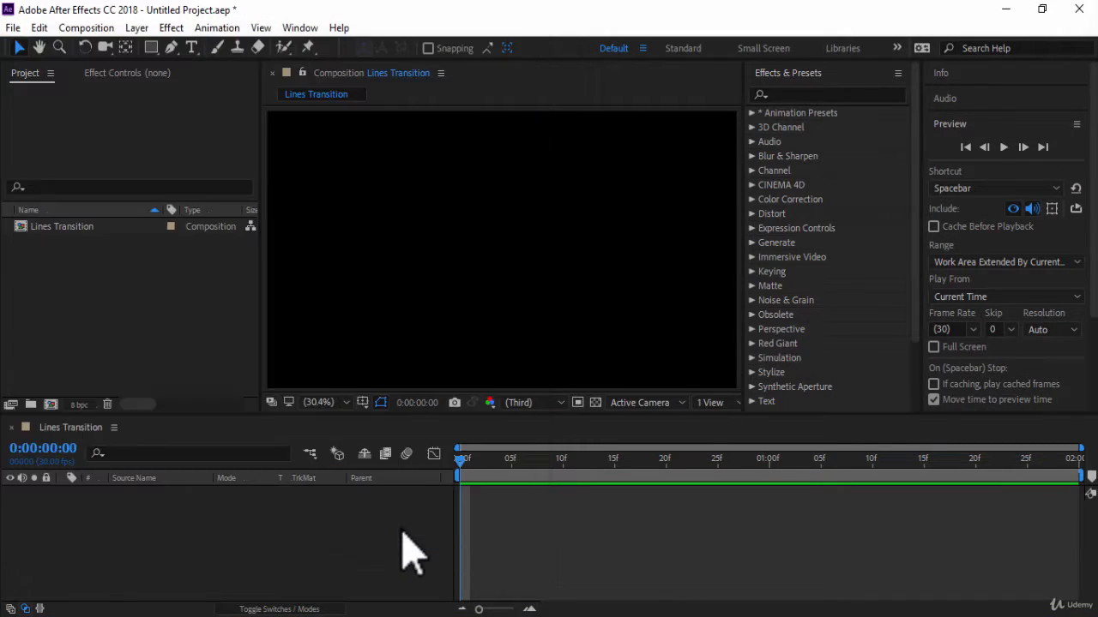
click(174, 335)
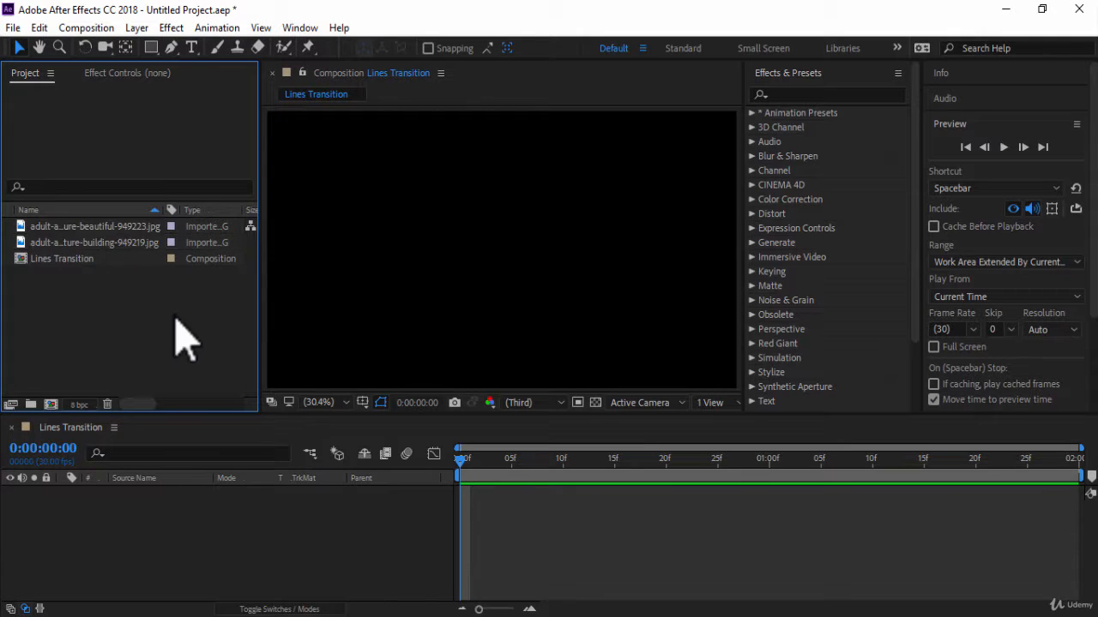
Set up the Rectangle tool with a solid color fill and no stroke.
click(152, 49)
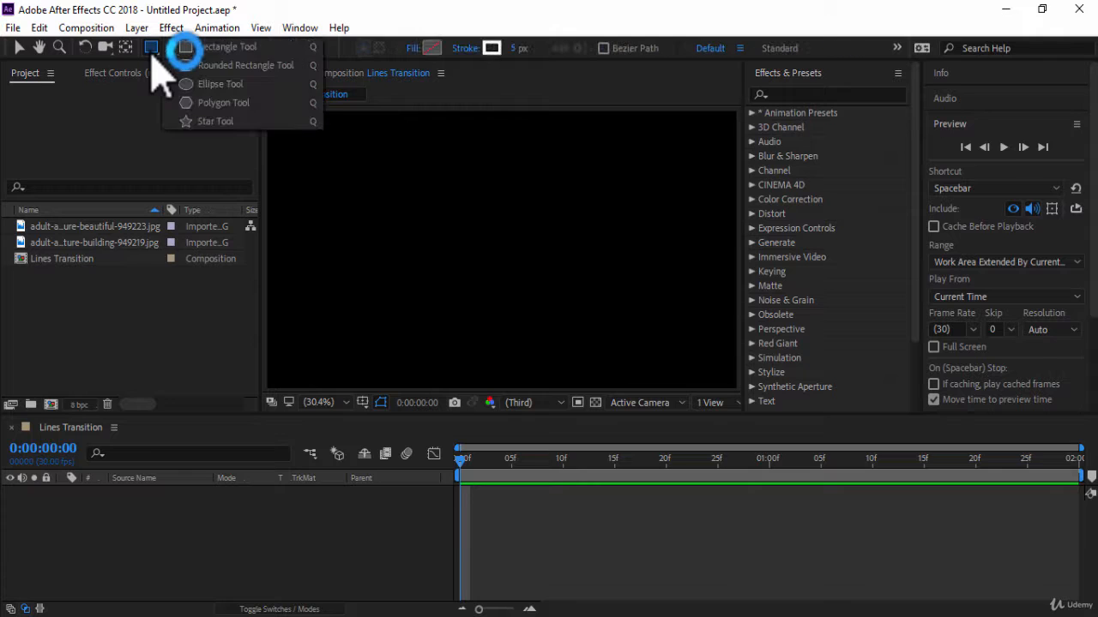
click(214, 48)
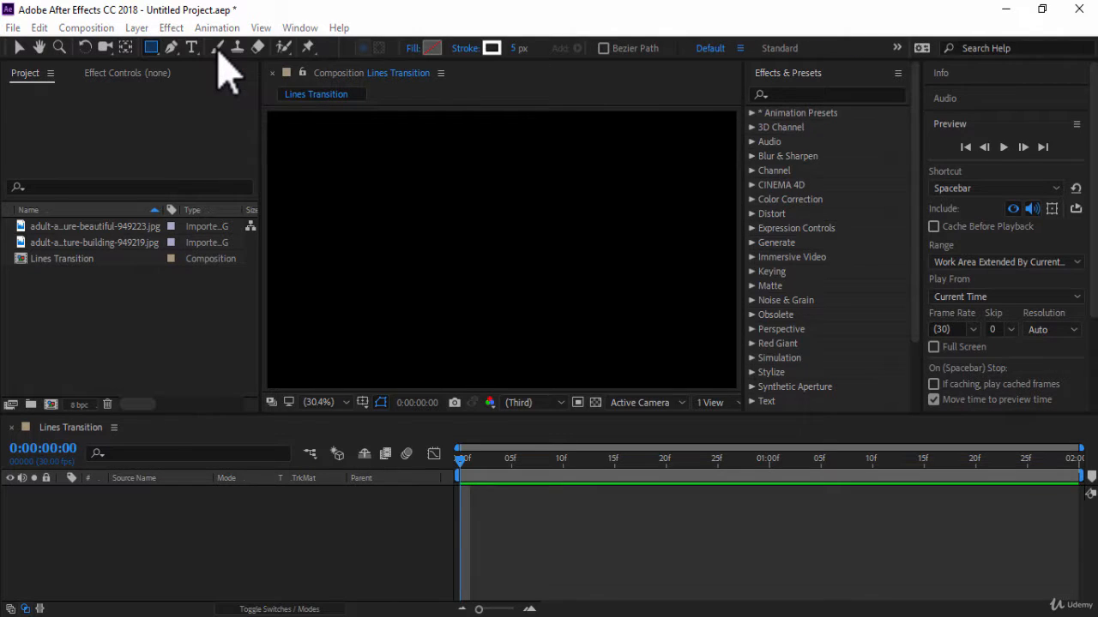
click(413, 49)
click(488, 270)
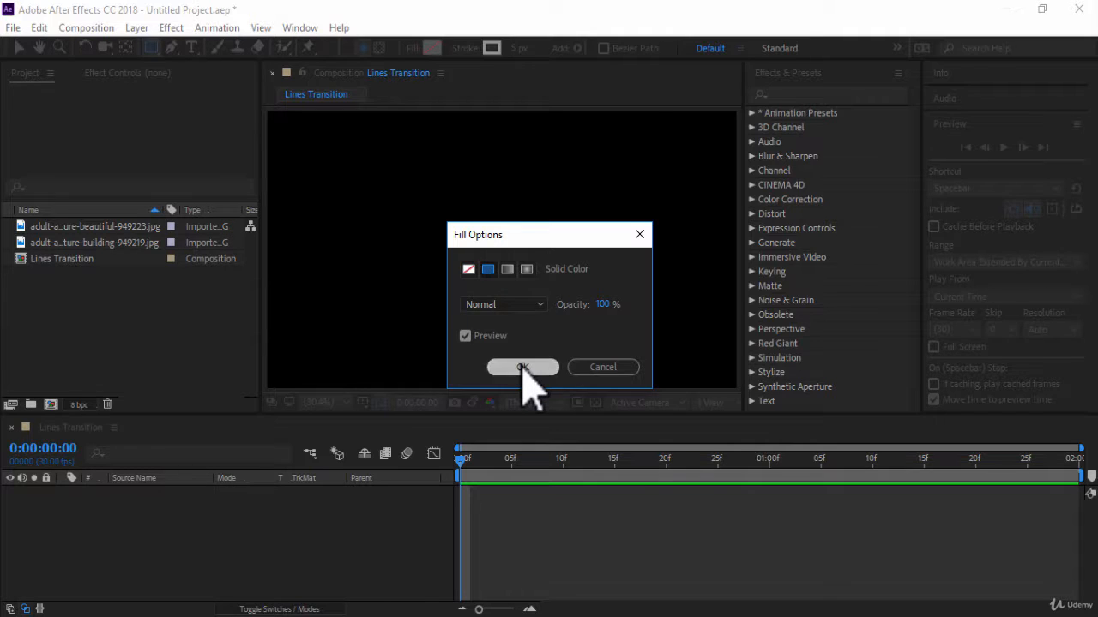
click(522, 367)
click(466, 49)
click(473, 271)
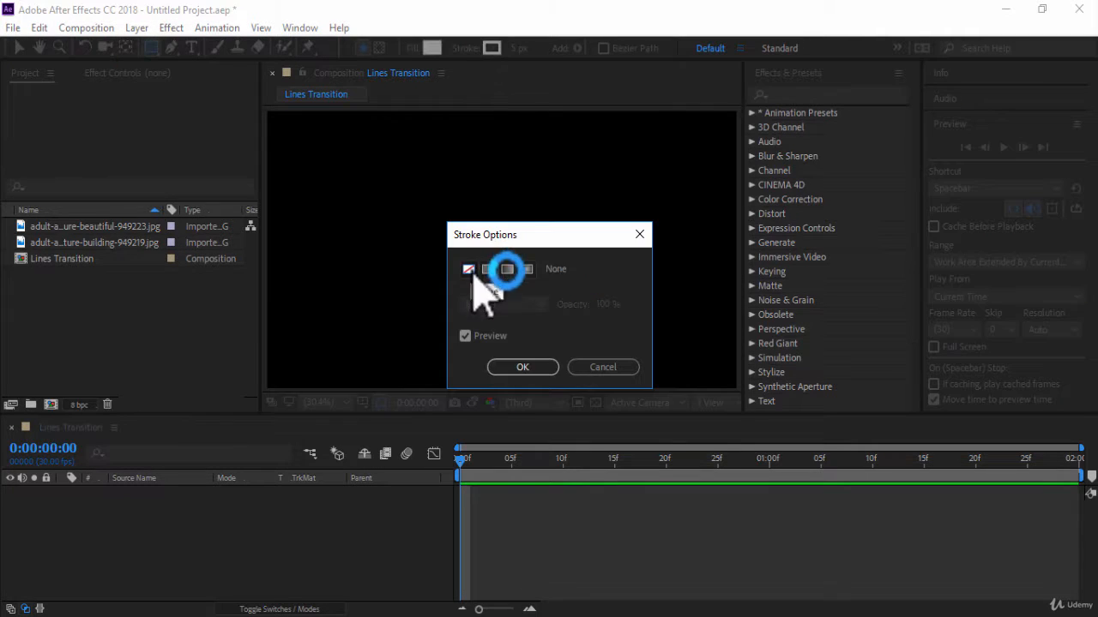
click(510, 368)
Draw a wide rectangle about 1525 by 152 px near the top of the composition and rename its layer "Line 1".
mouse_move(307, 140)
mouse_down()
mouse_move(600, 159)
mouse_move(679, 179)
mouse_up()
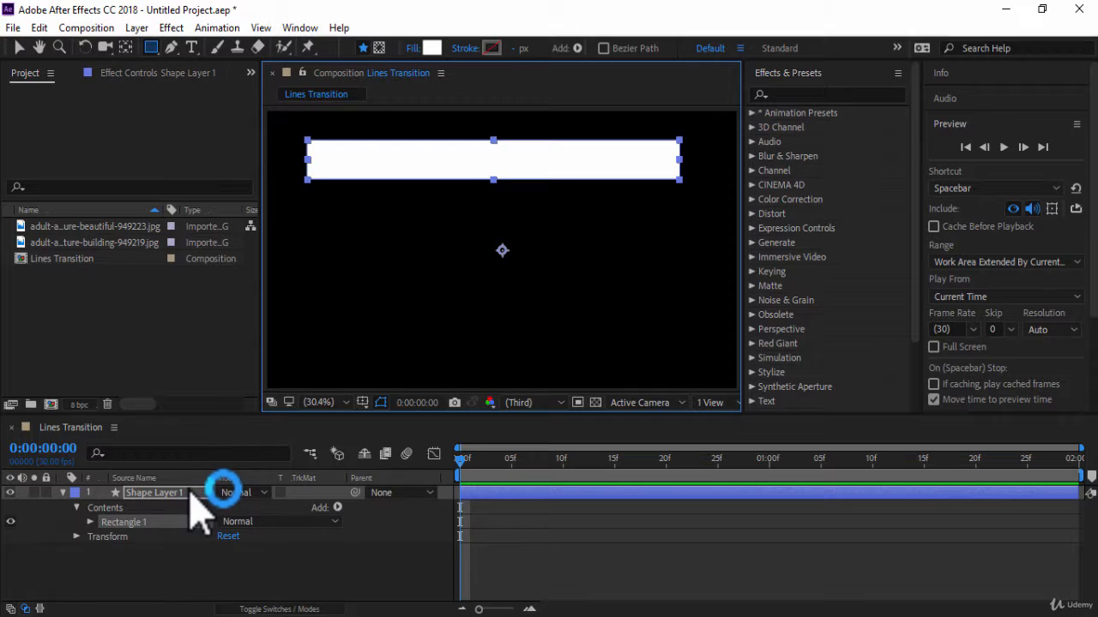
click(192, 496)
key(Return)
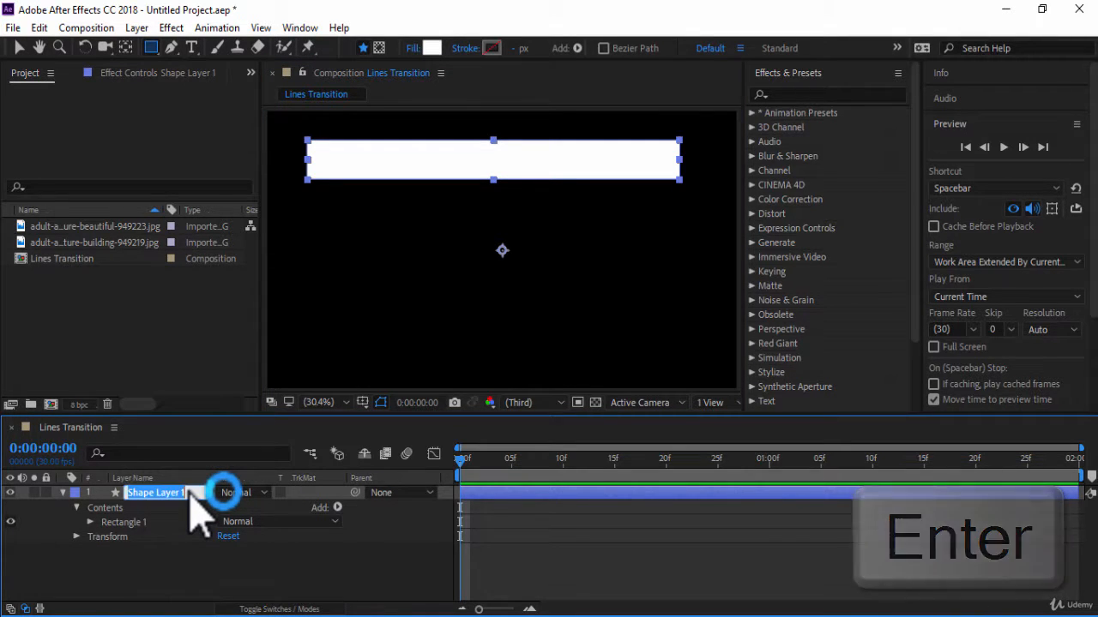
text(Line 1)
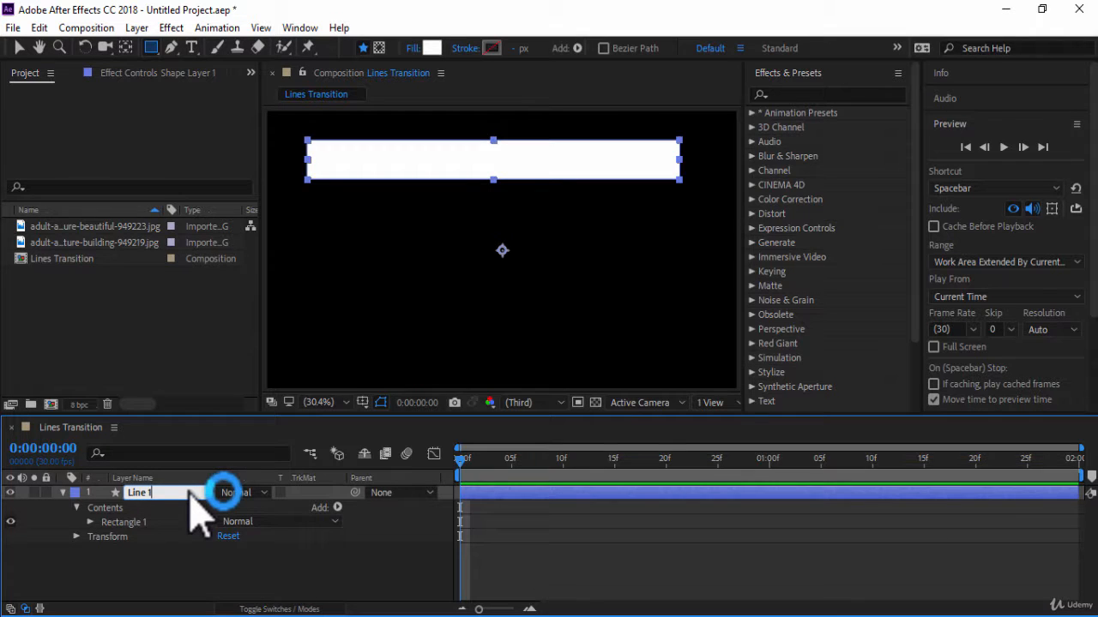
key(Return)
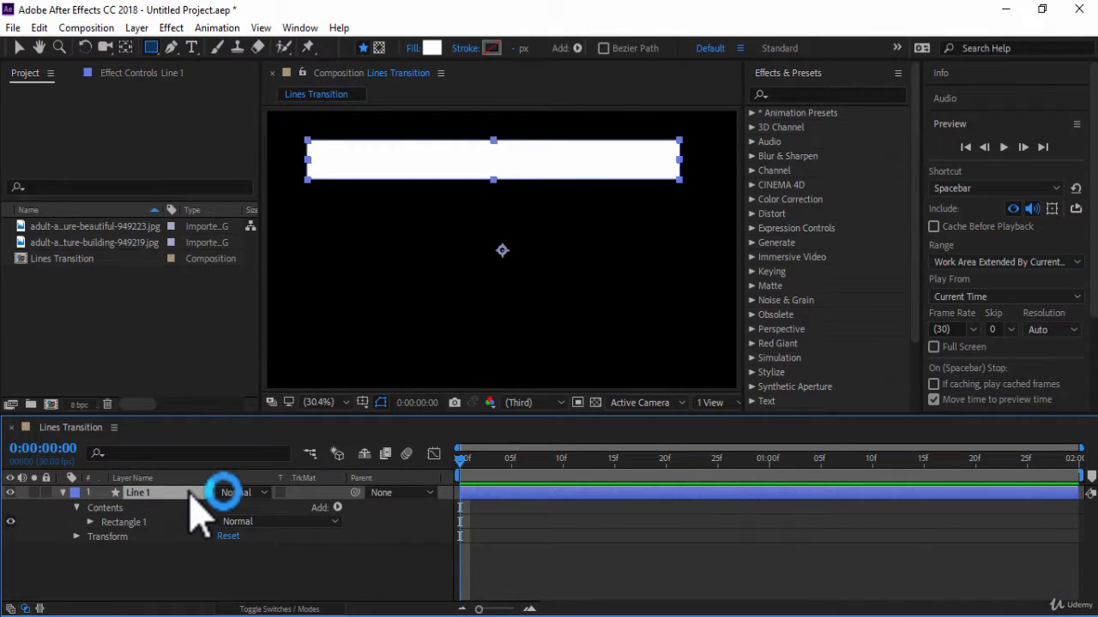
Set the Line 1 rectangle path's size to 1920 by 120 px with proportions unlinked.
click(91, 523)
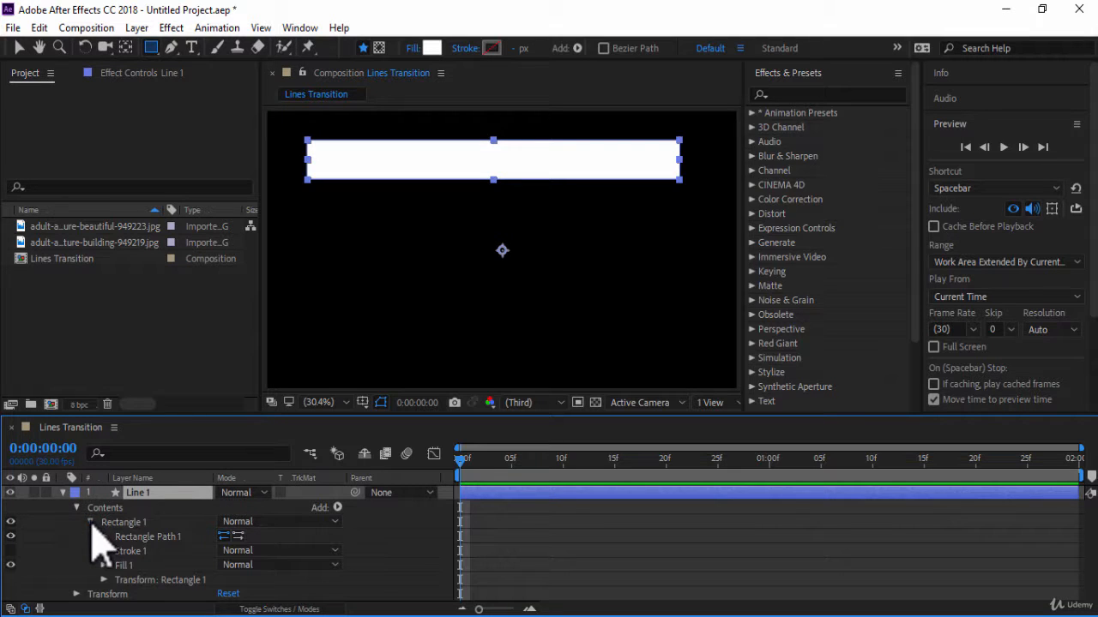
click(103, 537)
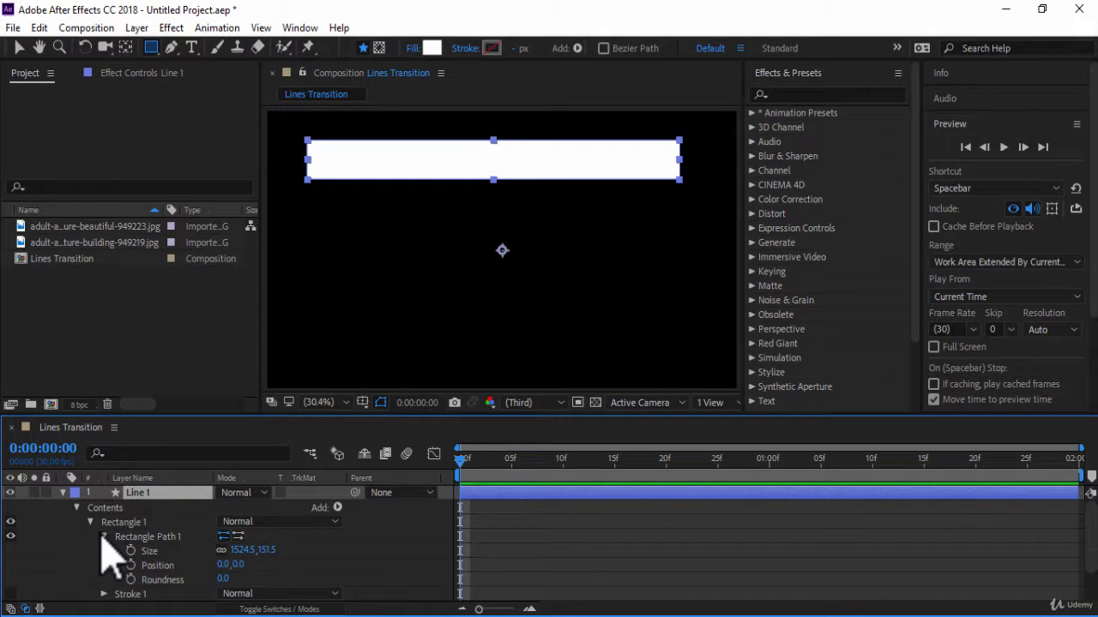
click(246, 551)
text(1920)
key(Return)
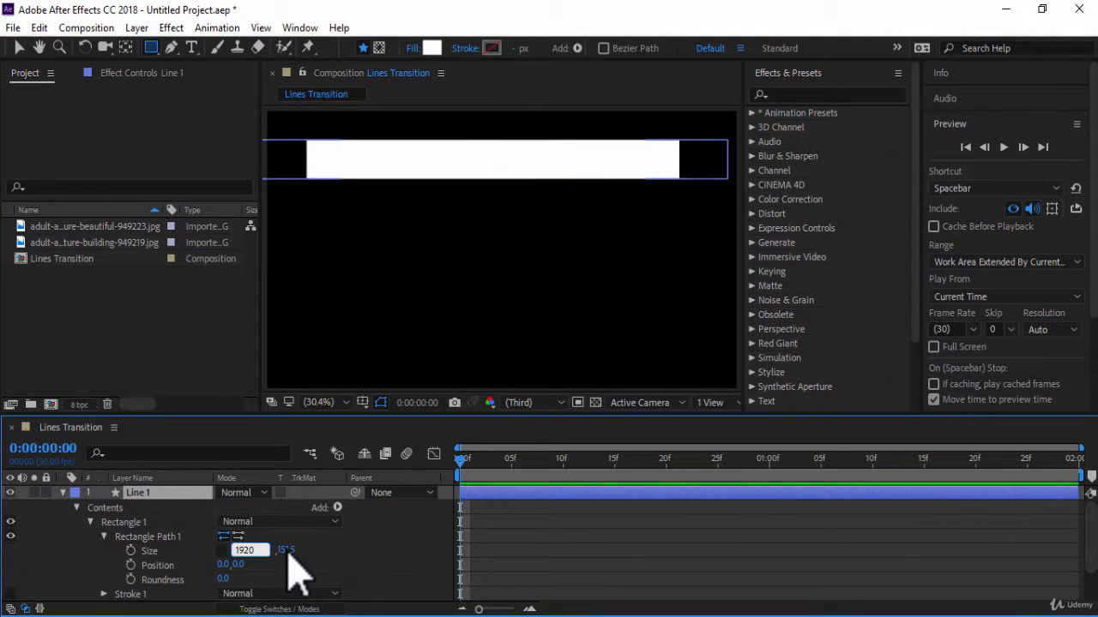
click(270, 550)
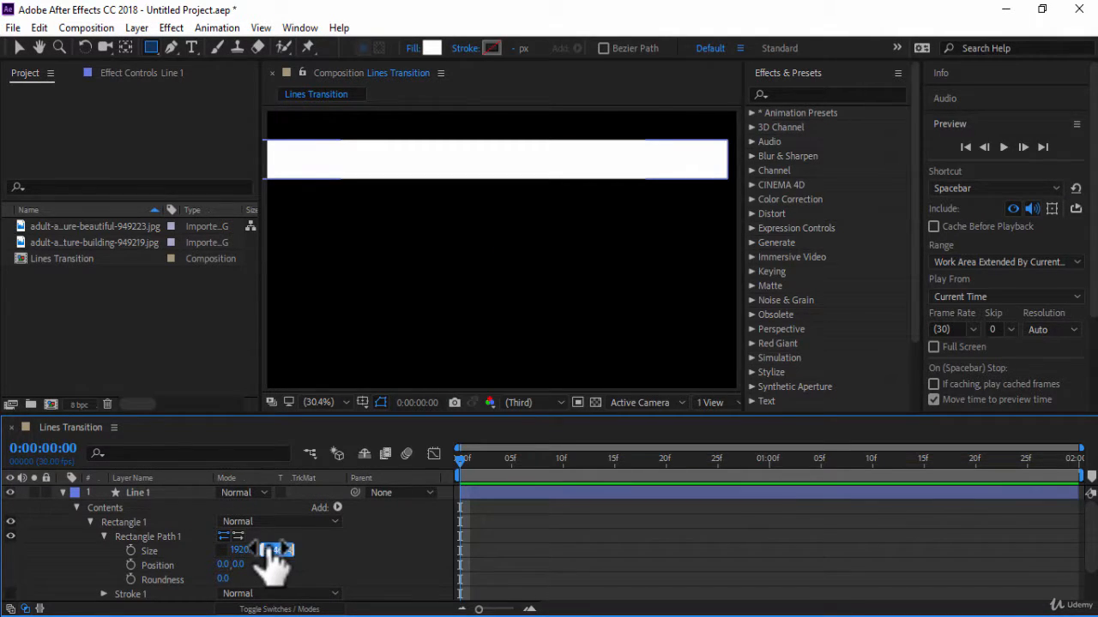
text(120)
key(Return)
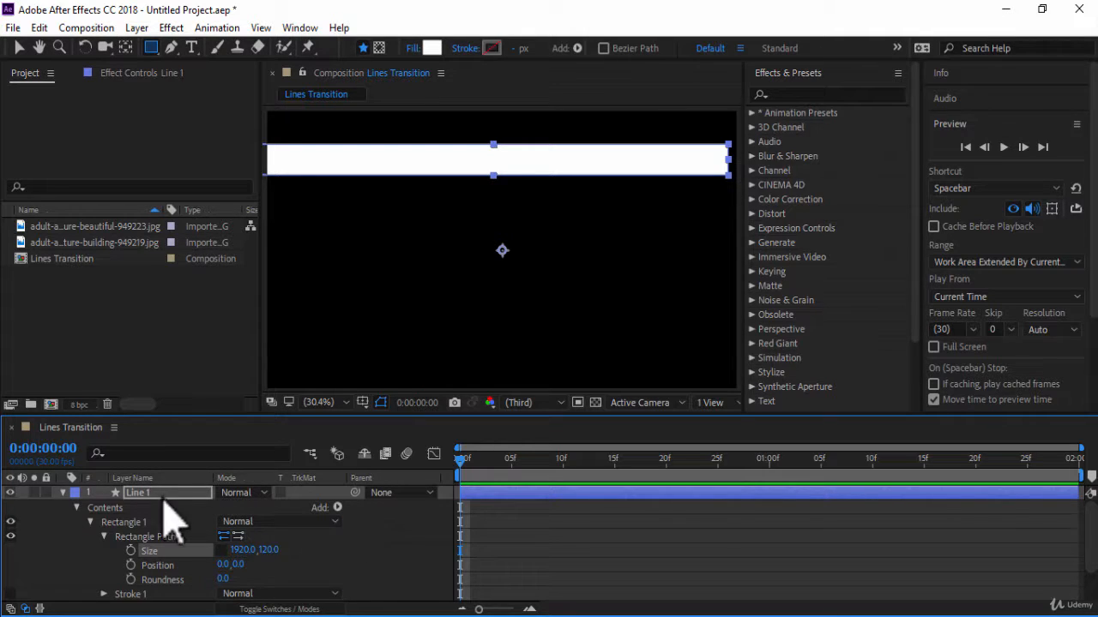
Add Move Anchor Point to the workspace below Tracker and center the Line 1 layer's anchor point on the rectangle.
key(v)
click(949, 125)
click(300, 28)
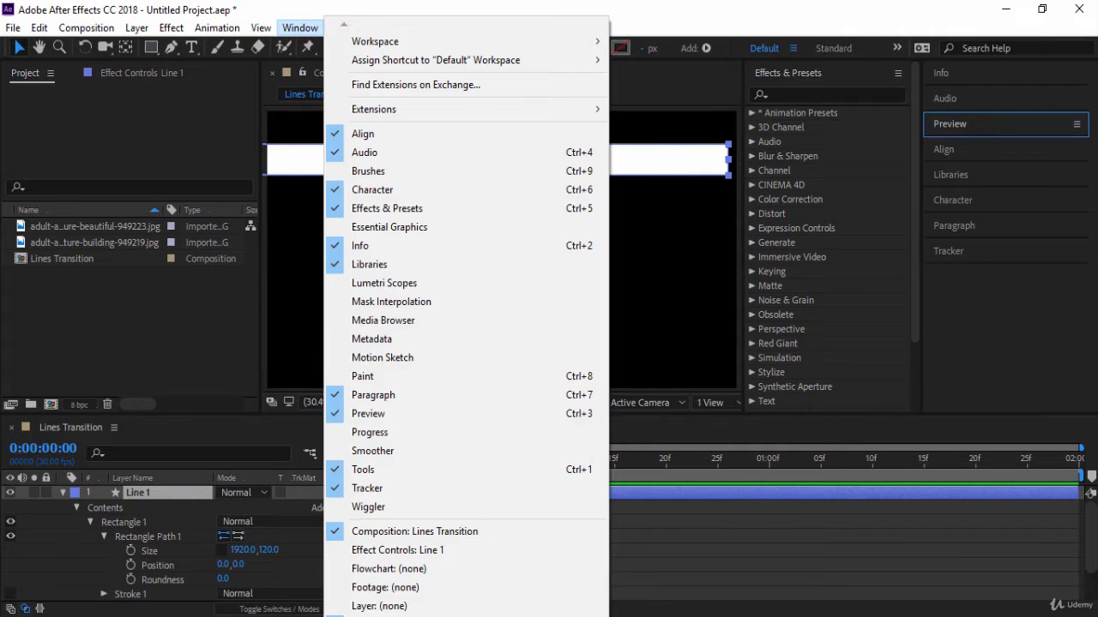
click(380, 582)
drag(325, 333, 986, 326)
click(963, 323)
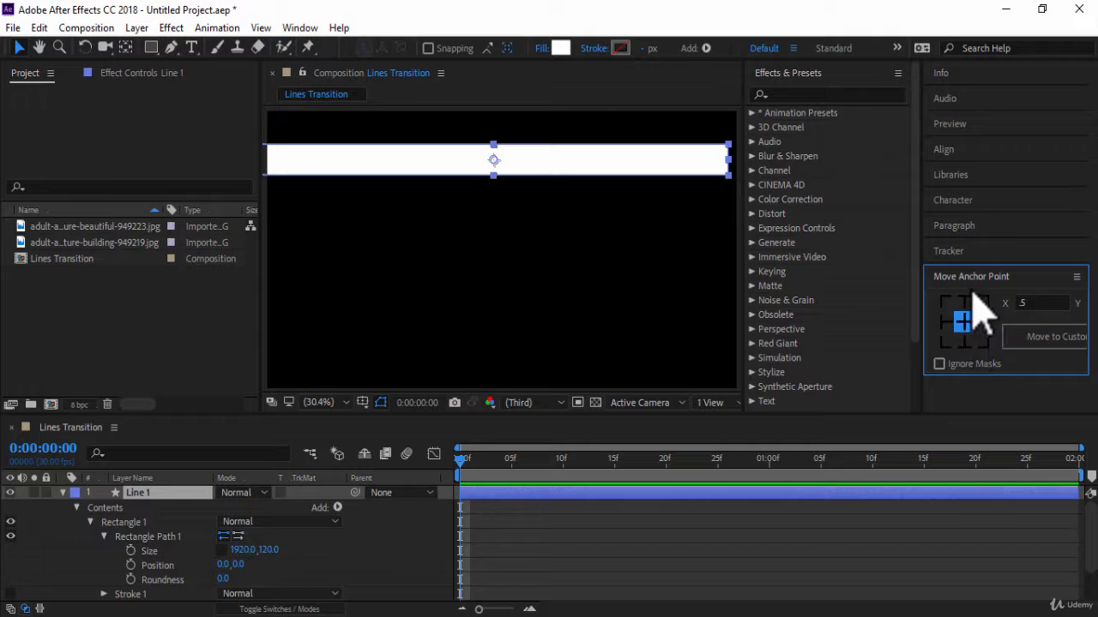
Align the Line 1 layer to the composition's top edge and center it horizontally.
click(978, 159)
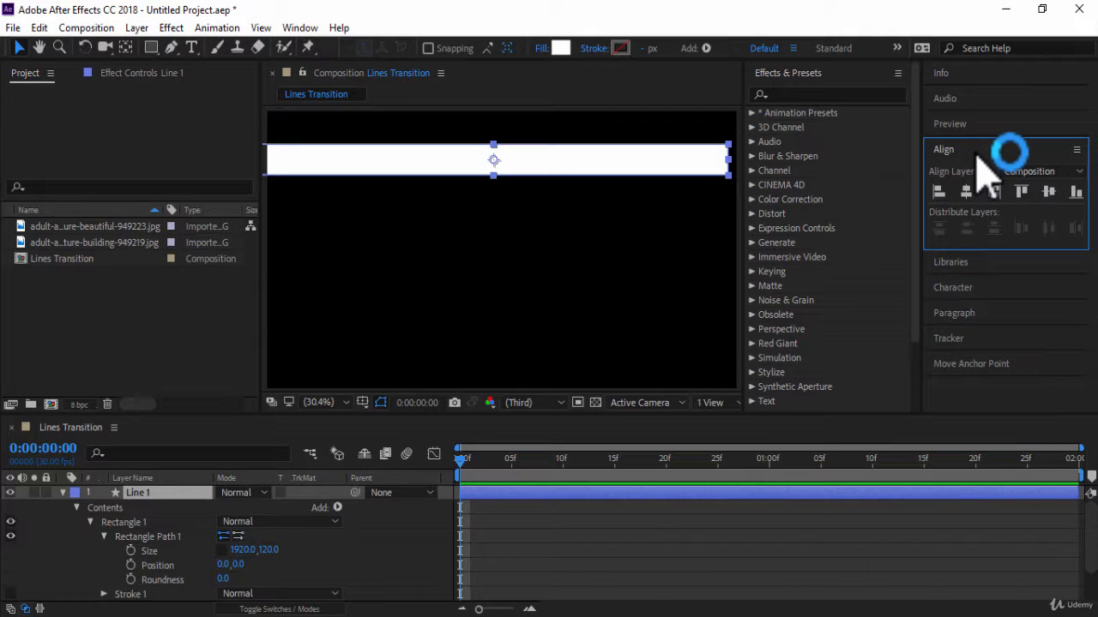
click(1022, 192)
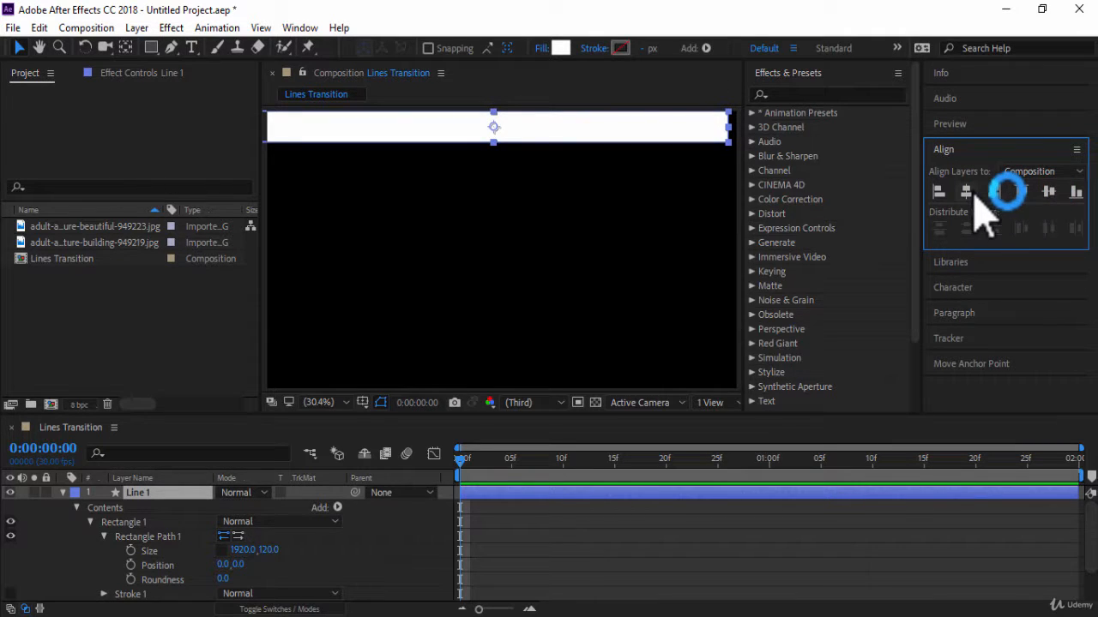
click(973, 193)
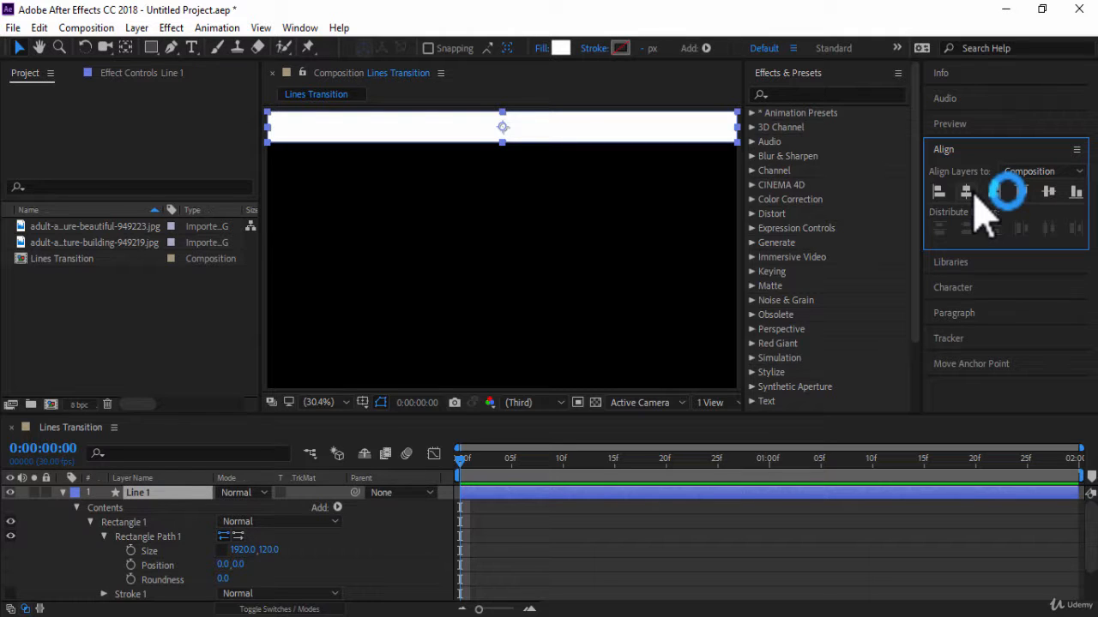
Reveal the Line 1 layer's Position property and add a keyframe for it at 0:00:01:00.
click(82, 493)
key(p)
key(p)
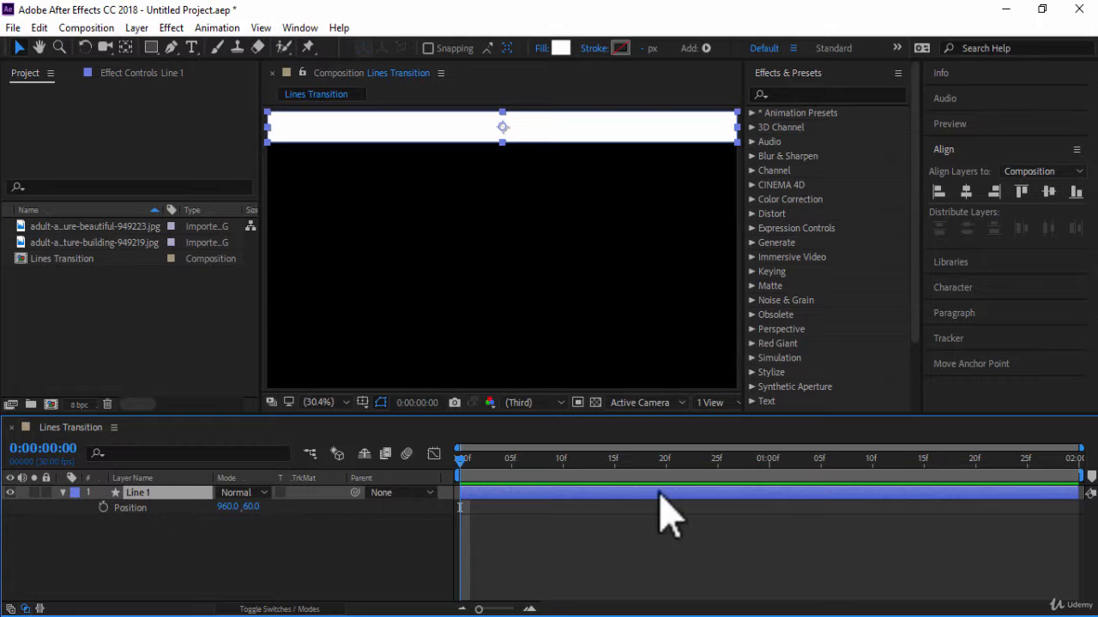
click(771, 470)
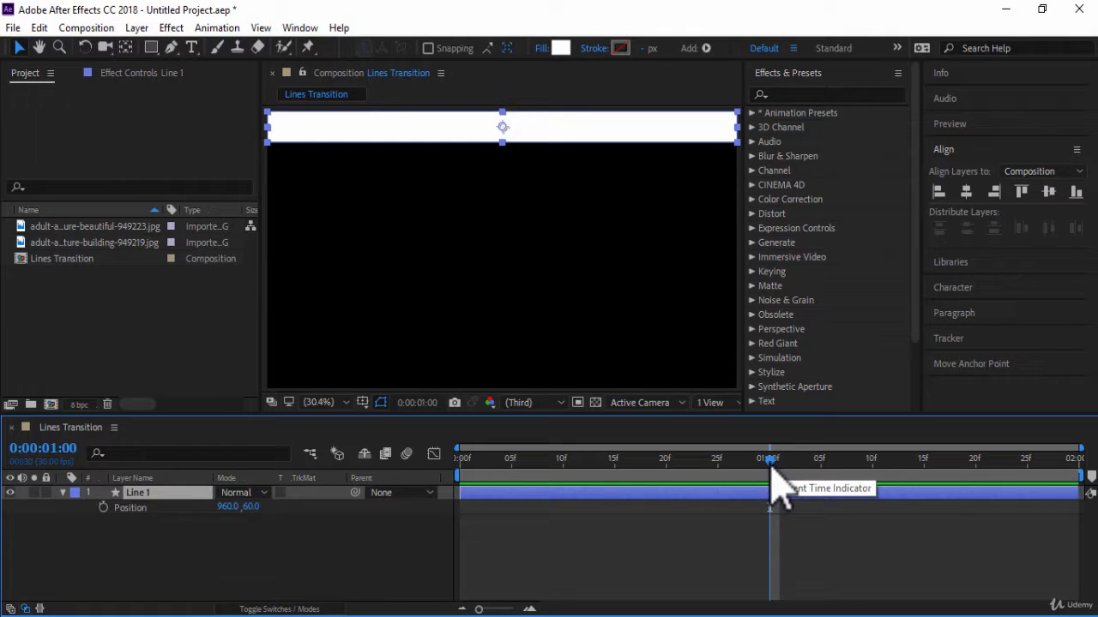
click(104, 507)
At 0:00:00:00, set Line 1's horizontal position to -960 so it starts off screen.
click(462, 467)
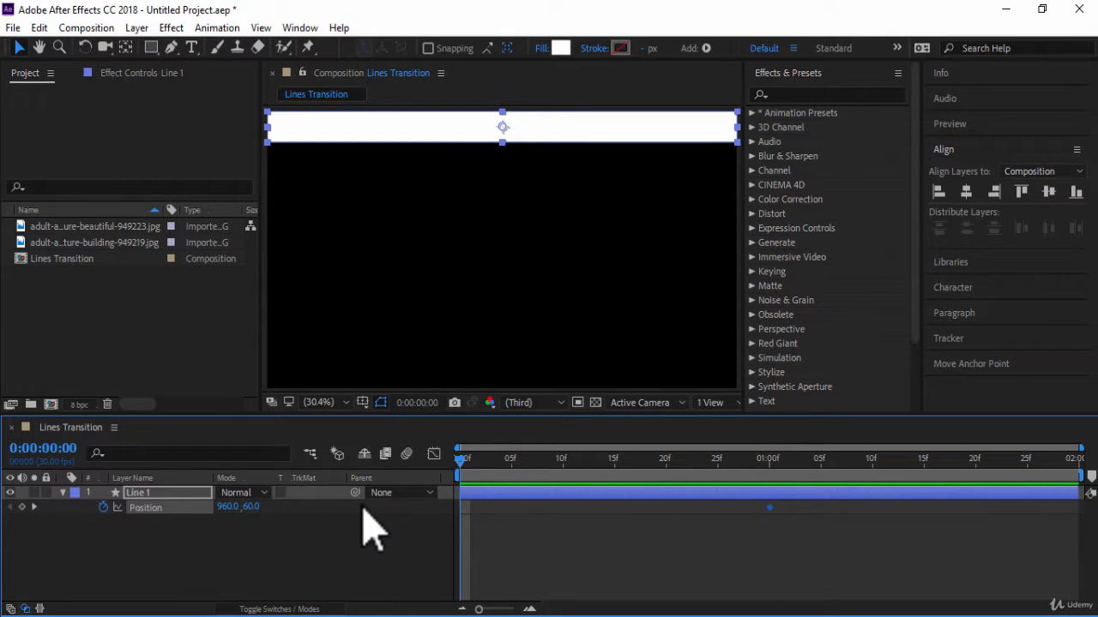
click(301, 513)
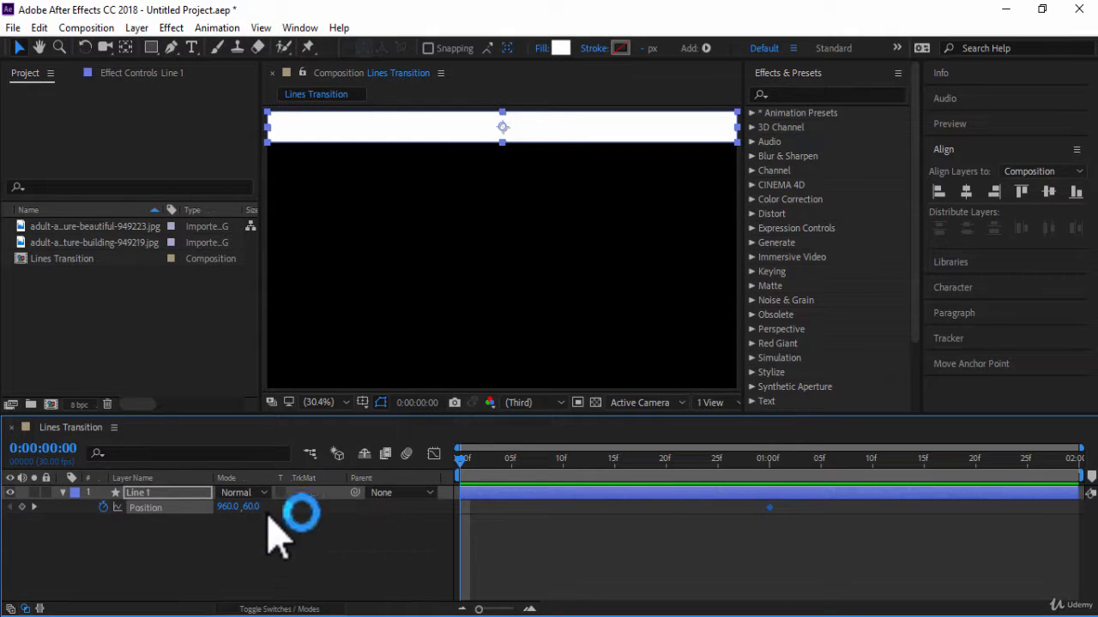
click(225, 507)
text(0)
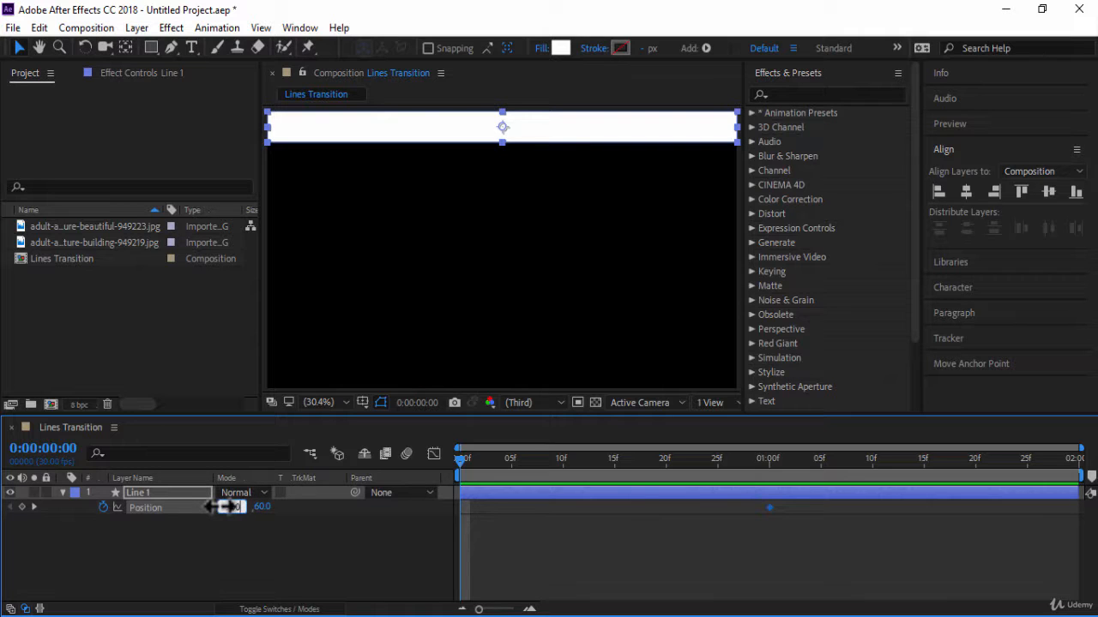
key(Return)
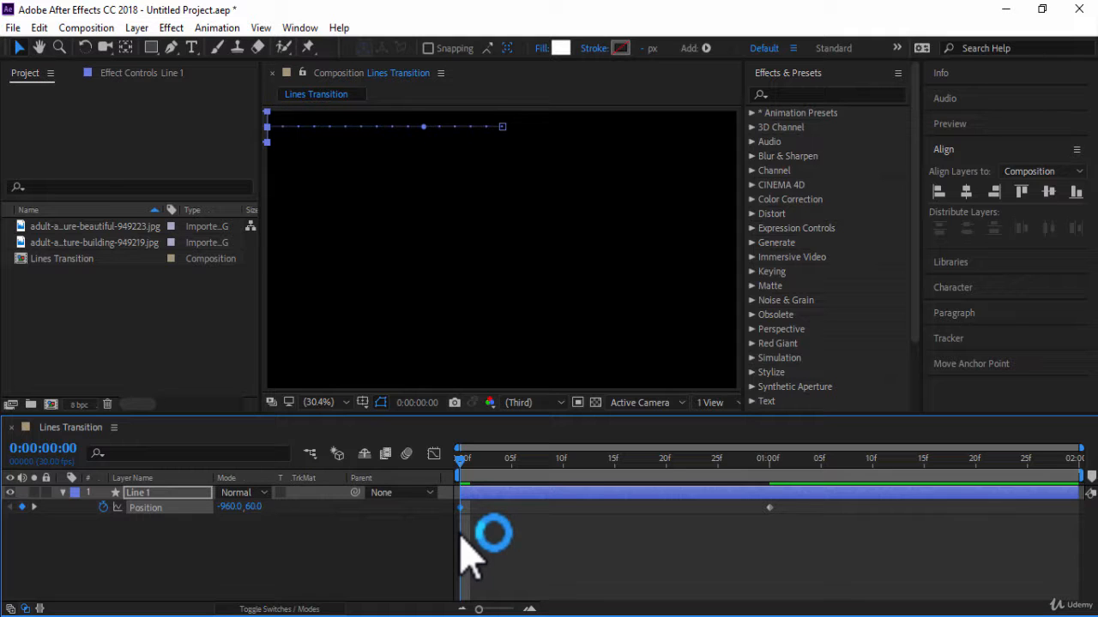
Apply Easy Ease to both Position keyframes of Line 1.
drag(855, 527, 436, 506)
key(F9)
right_click(462, 508)
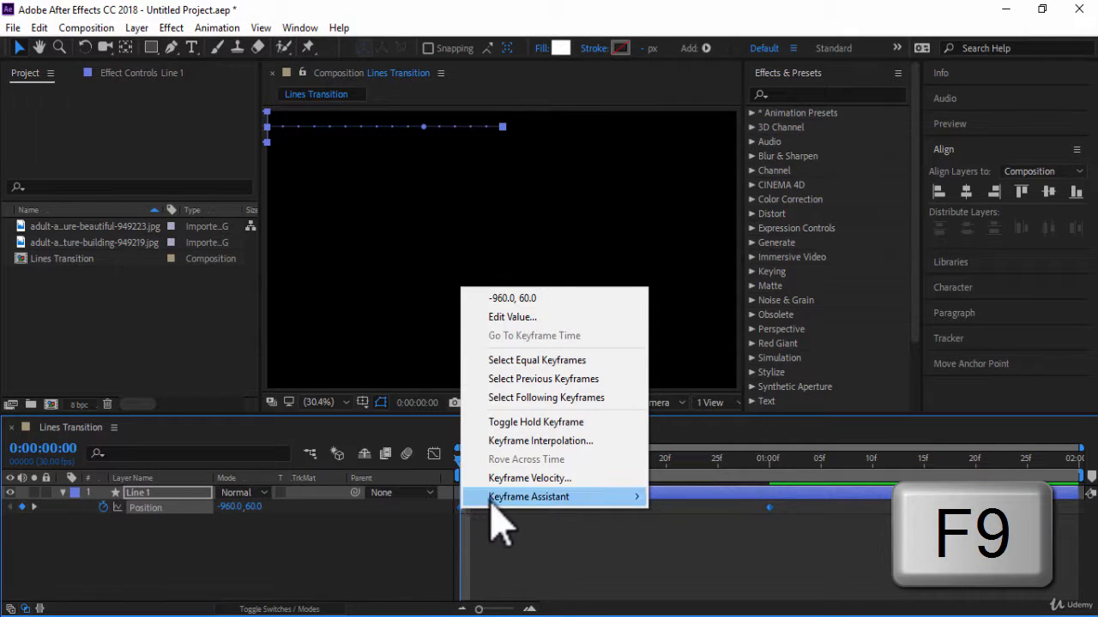
mouse_move(500, 504)
click(699, 385)
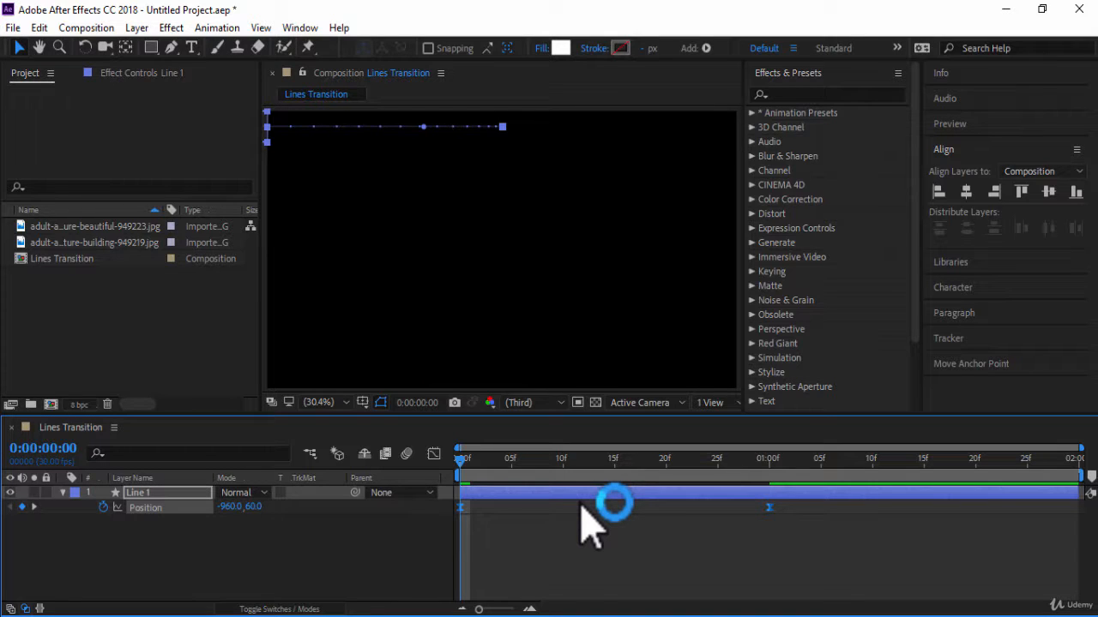
Show the speed graph for Line 1's Position animation in the Graph Editor.
click(449, 461)
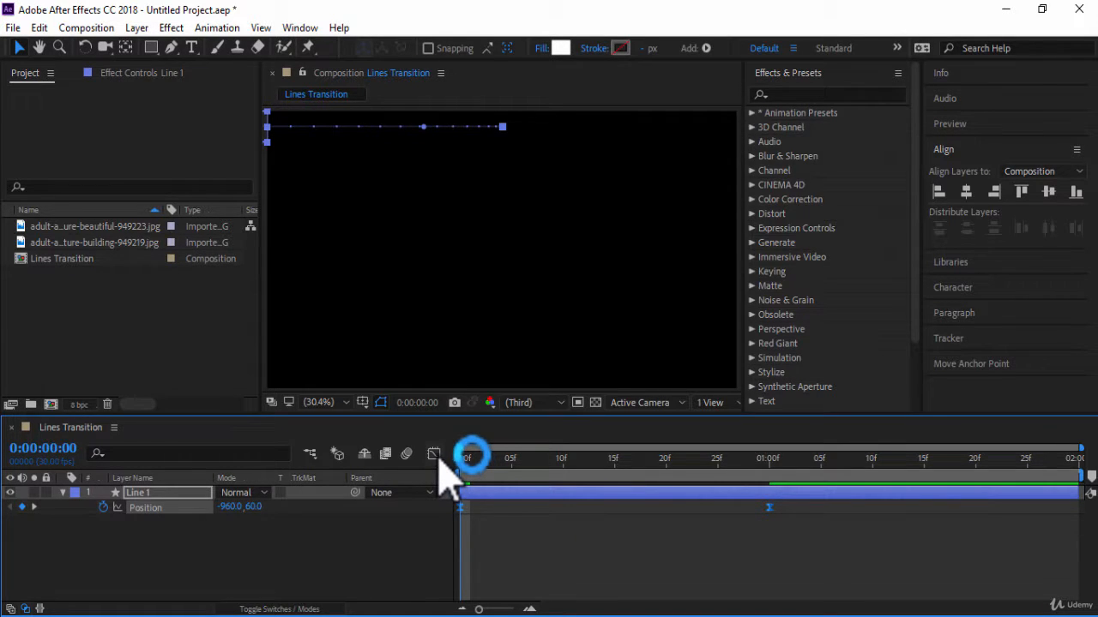
right_click(586, 528)
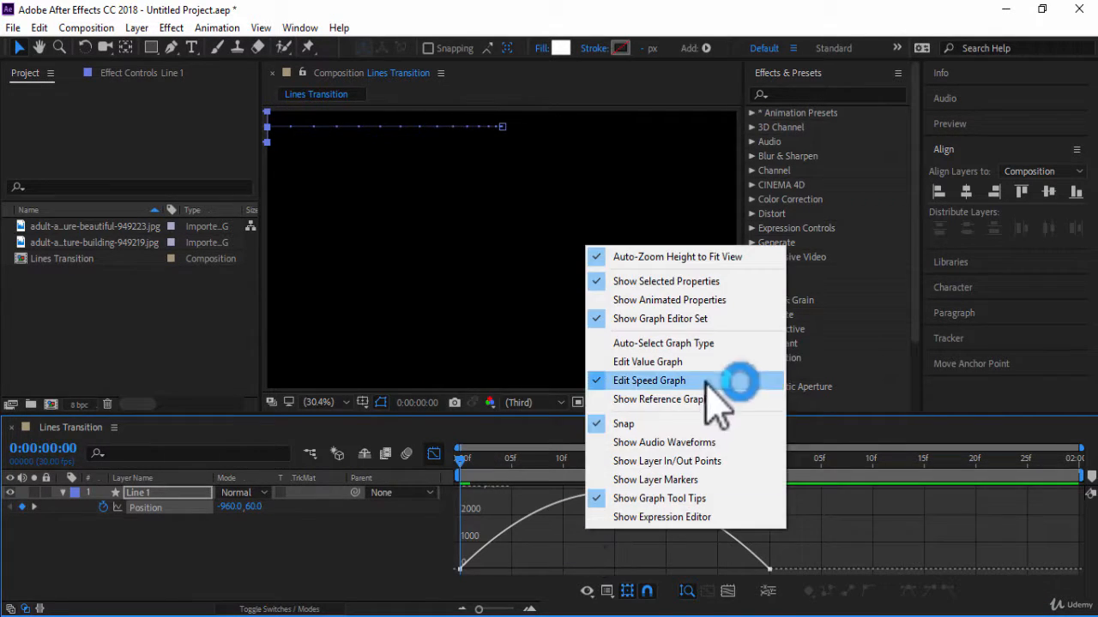
click(739, 388)
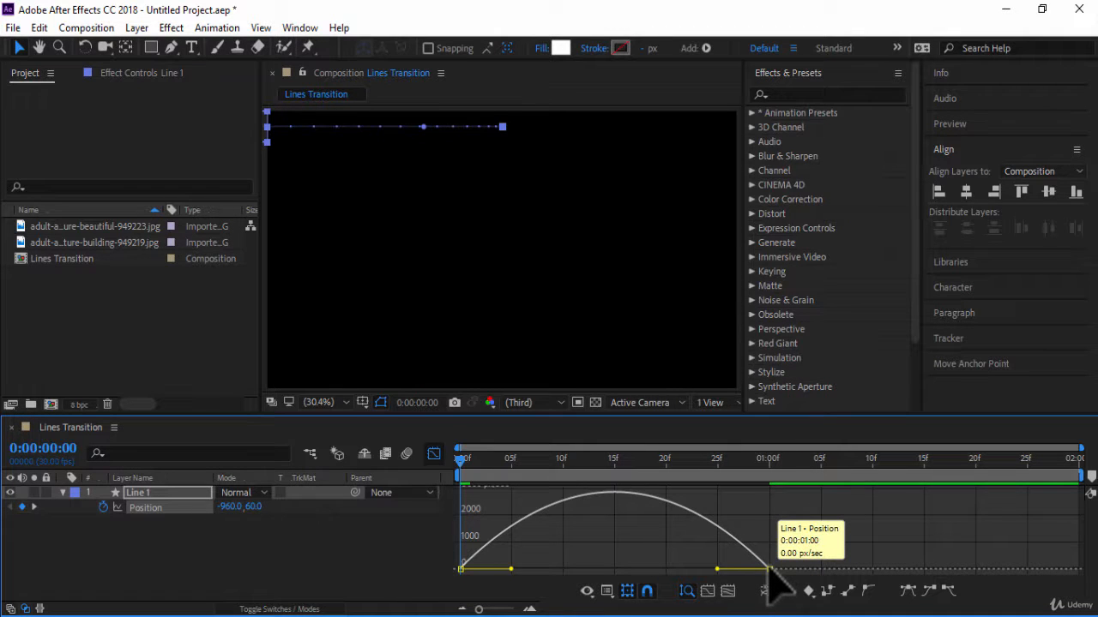
Extend the last Position keyframe's incoming influence toward the start so Line 1 moves fast early and slows gradually, and close the Graph Editor.
click(769, 569)
drag(717, 569, 547, 572)
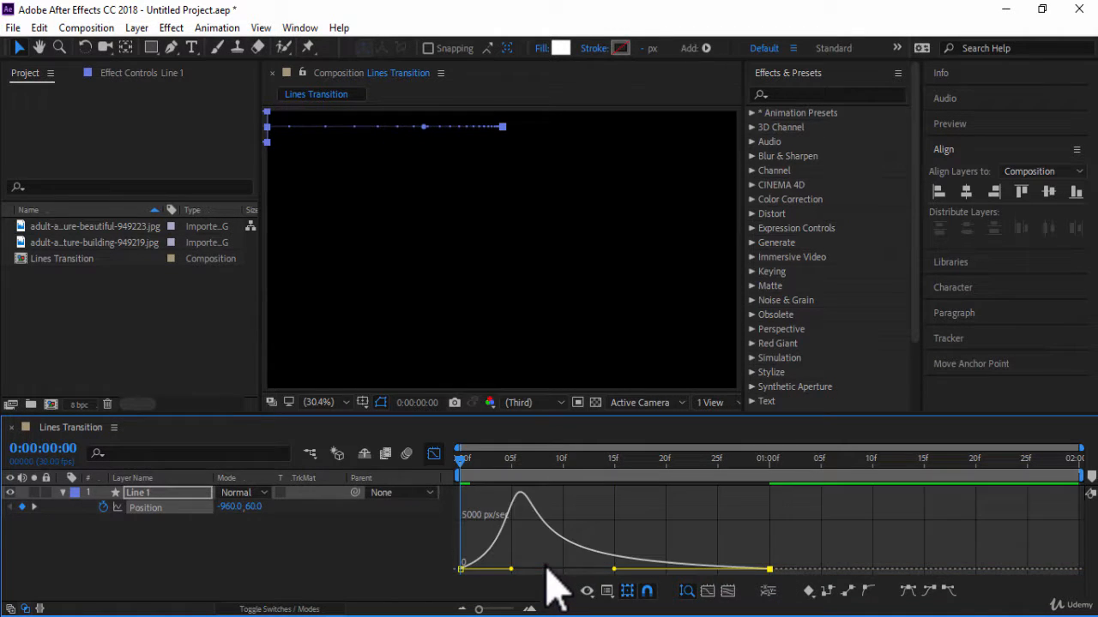
click(434, 454)
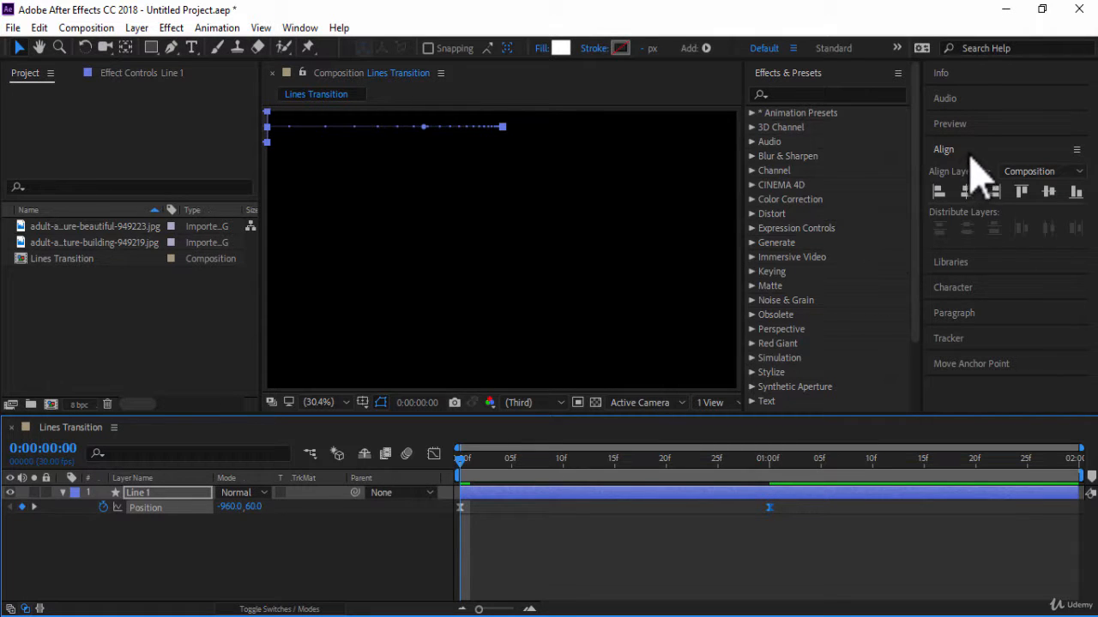
Preview Line 1's eased slide-in, stop playback and return the playhead to 0:00:00:00.
click(956, 125)
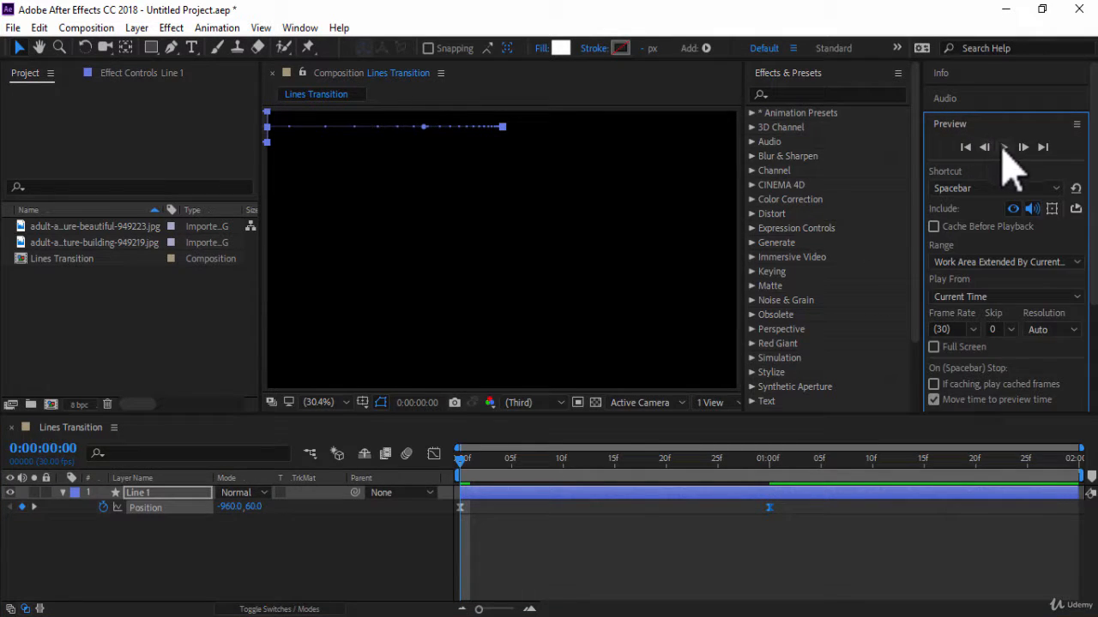
click(1004, 148)
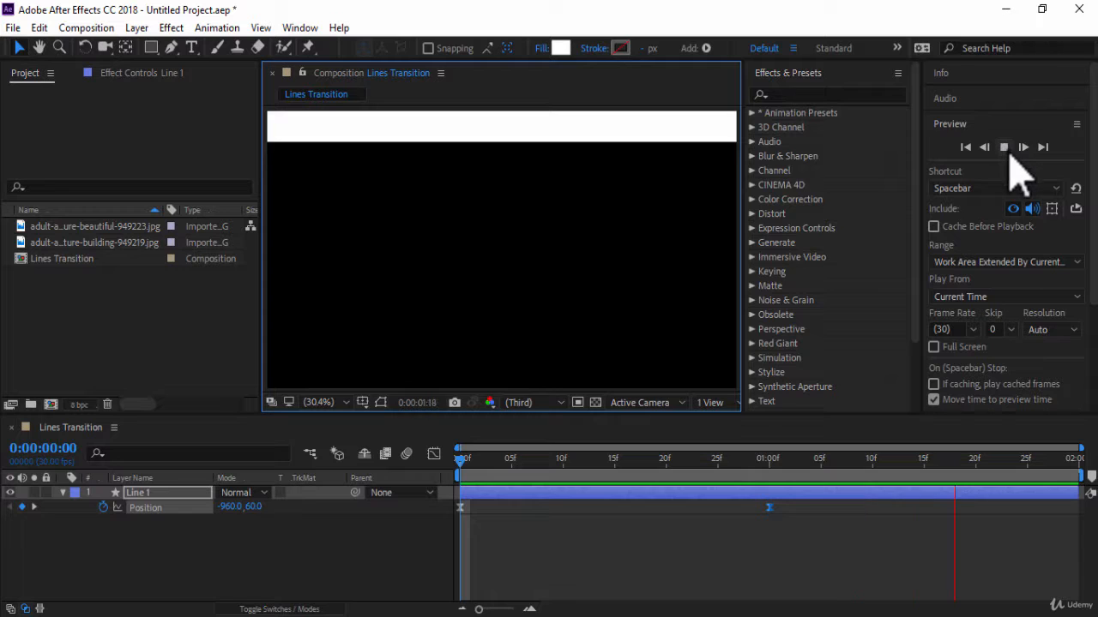
click(1005, 150)
drag(981, 461, 457, 461)
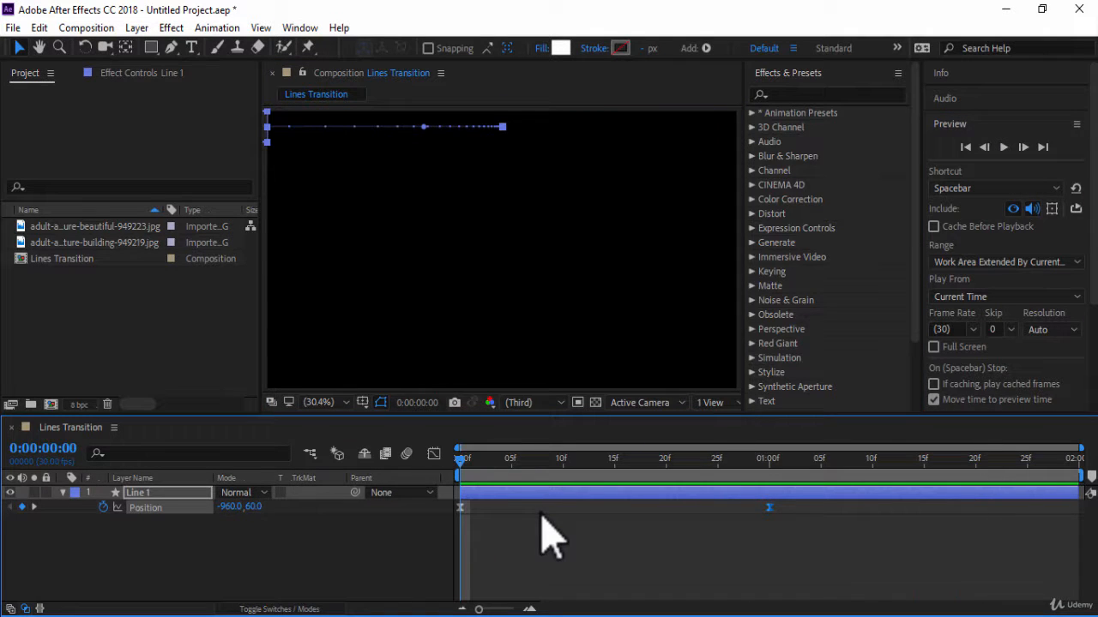
Add an expression to Line 1's Position with x=transform.position[0]; as its first line.
alt+click(104, 508)
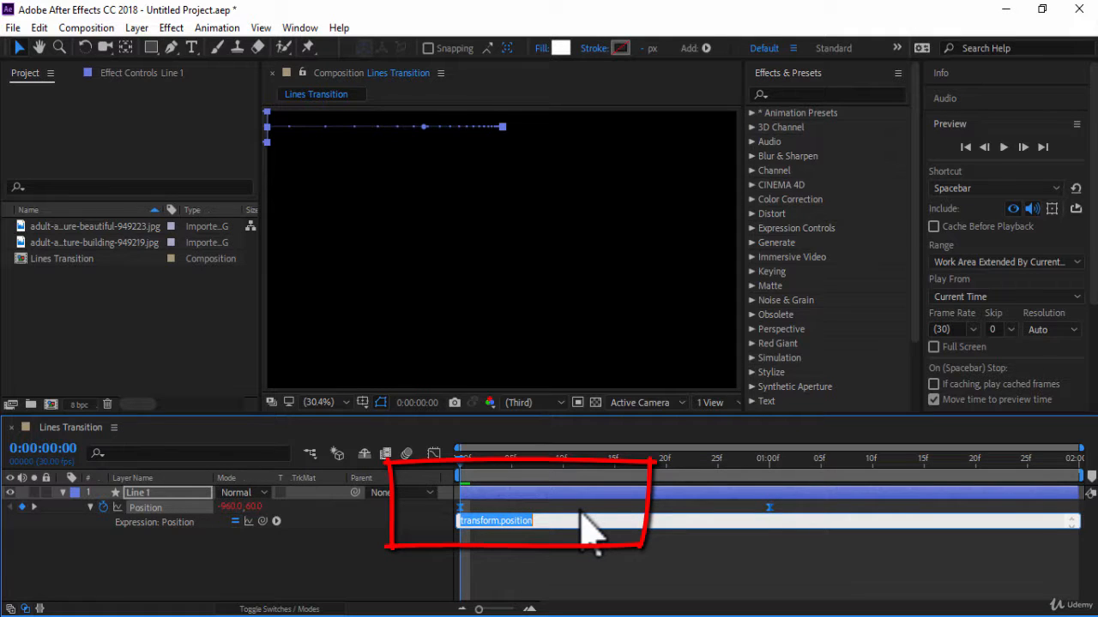
text(x)
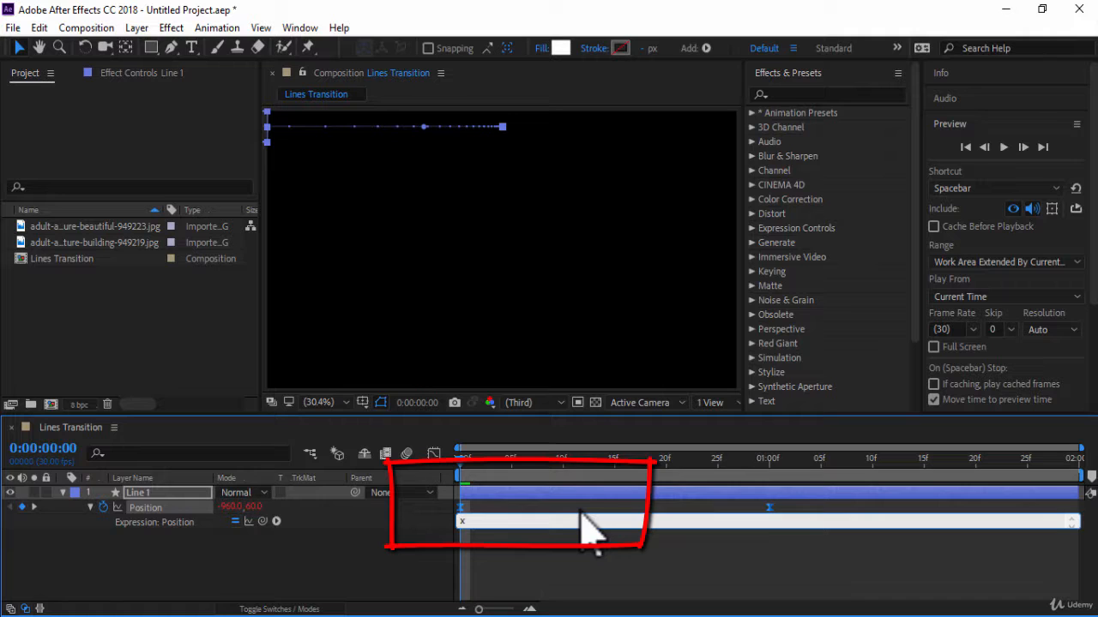
text(=)
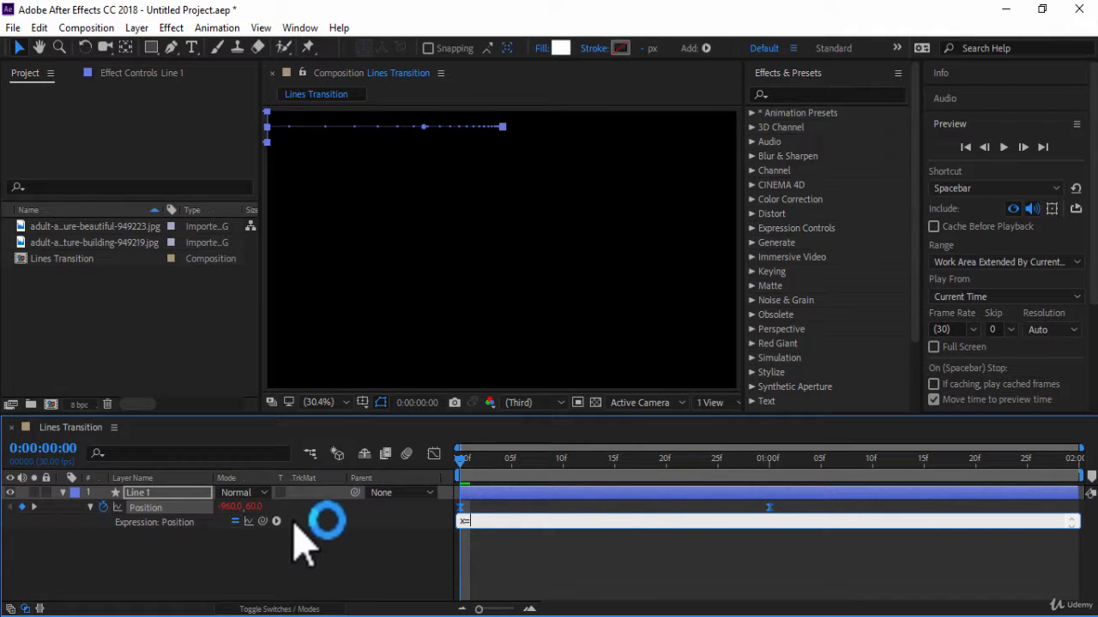
drag(265, 522, 237, 515)
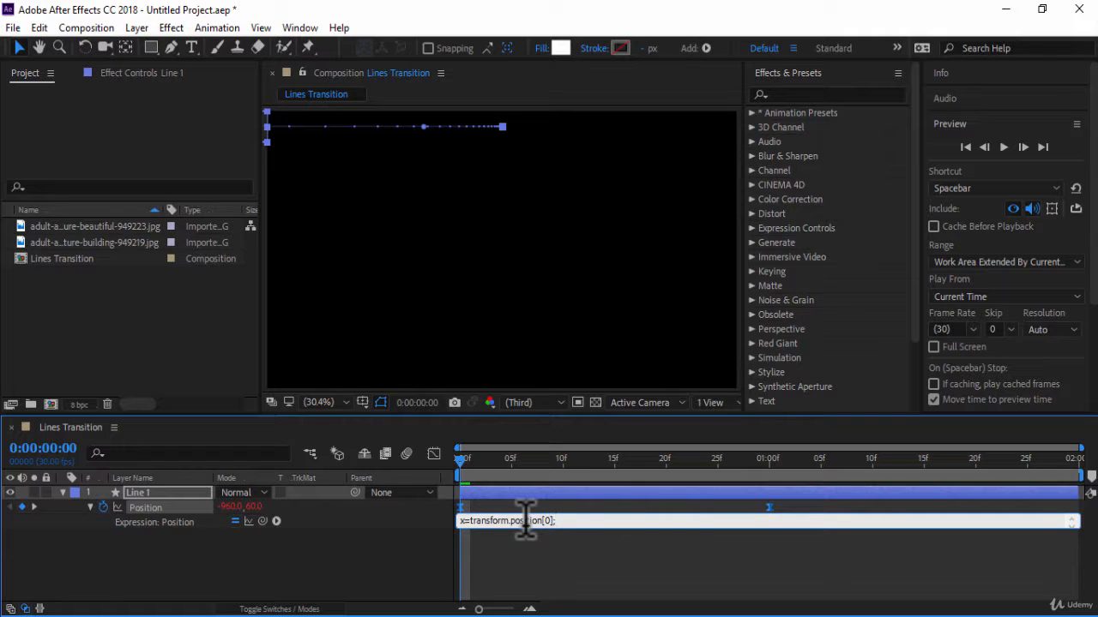
text(;)
key(Return)
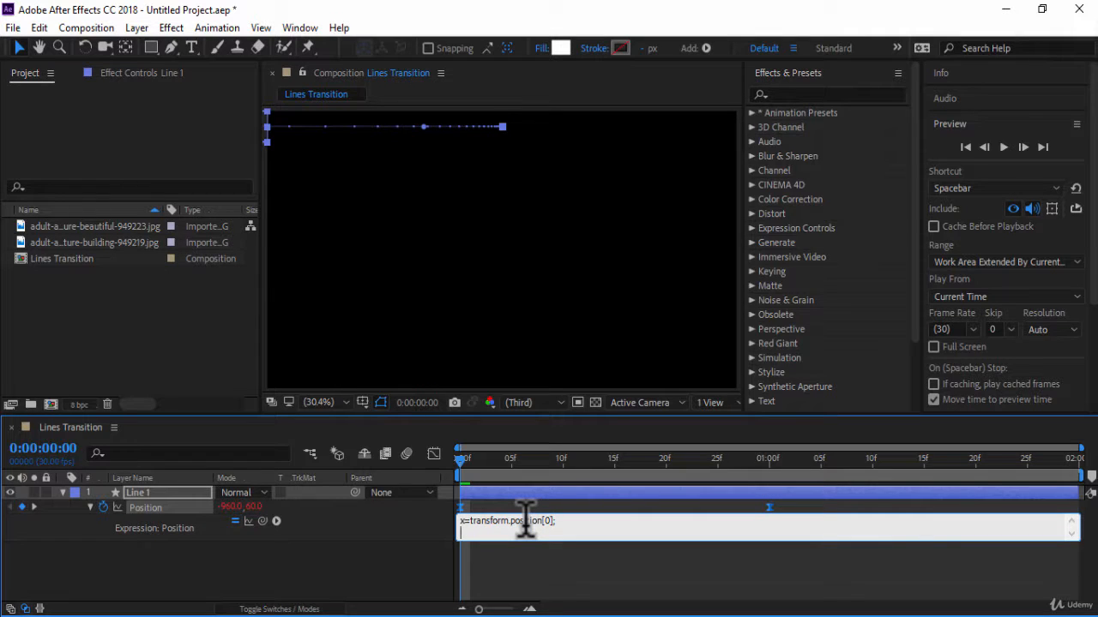
Add the line y=(index*120)-60; to the Position expression so the vertical position depends on the layer number.
text(y=)
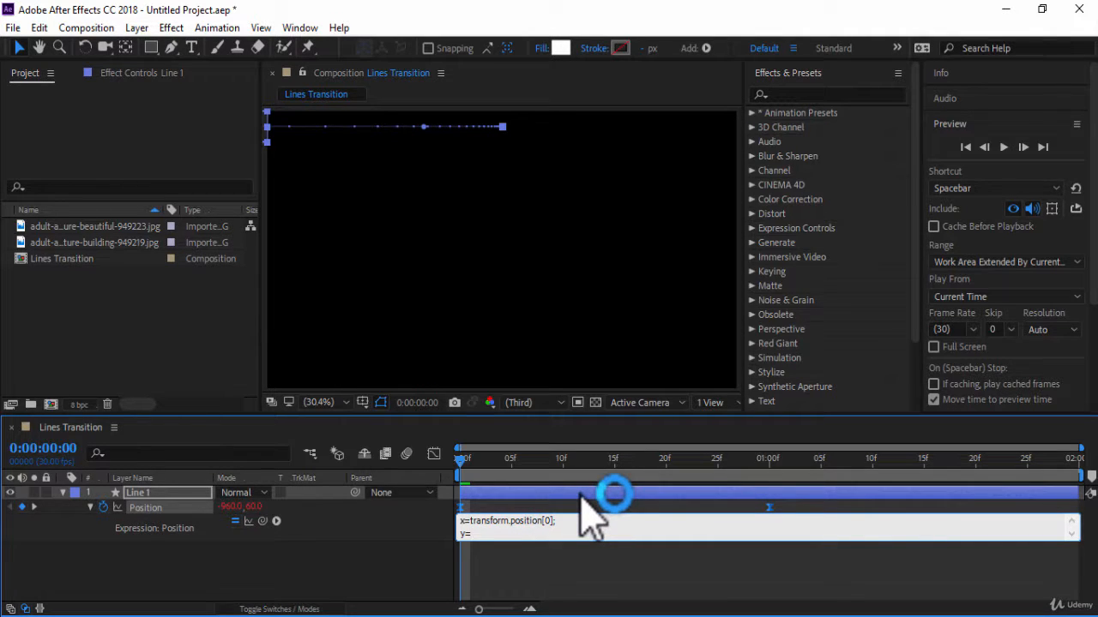
text((index)
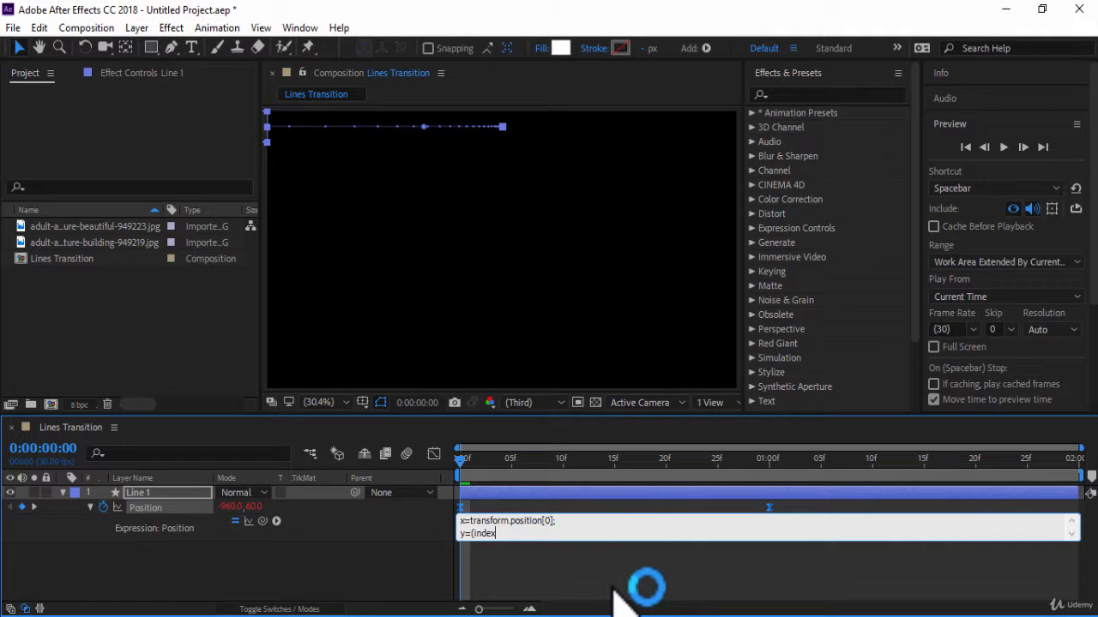
text(*120)
text()-60)
text(;)
key(Return)
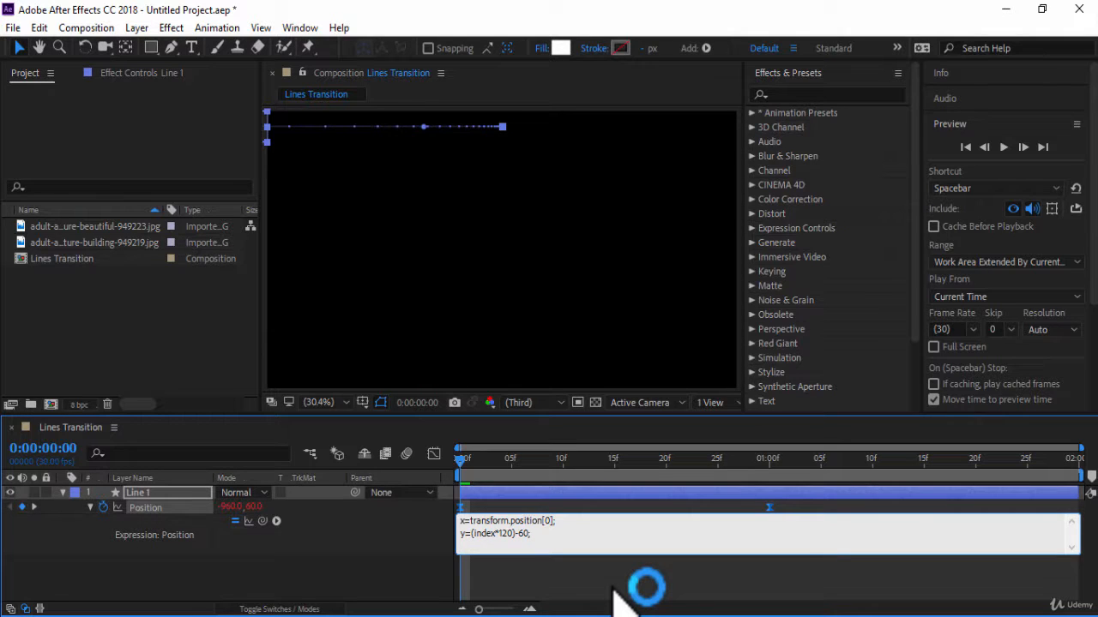
Finish the Position expression with [x,y] as its last line and apply it.
text([x,y])
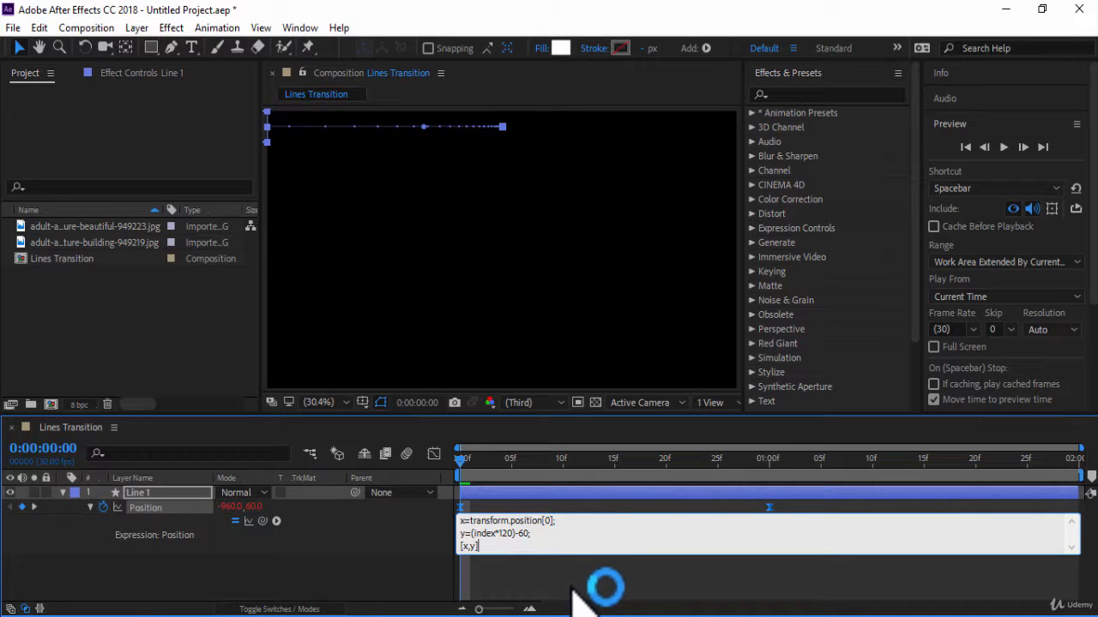
click(606, 596)
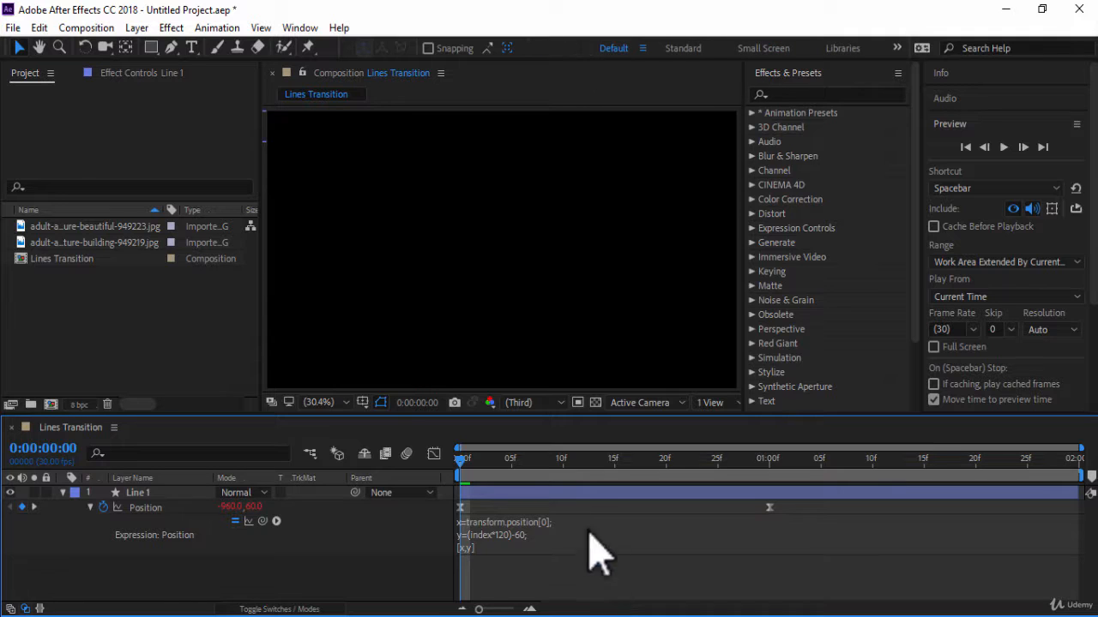
click(509, 535)
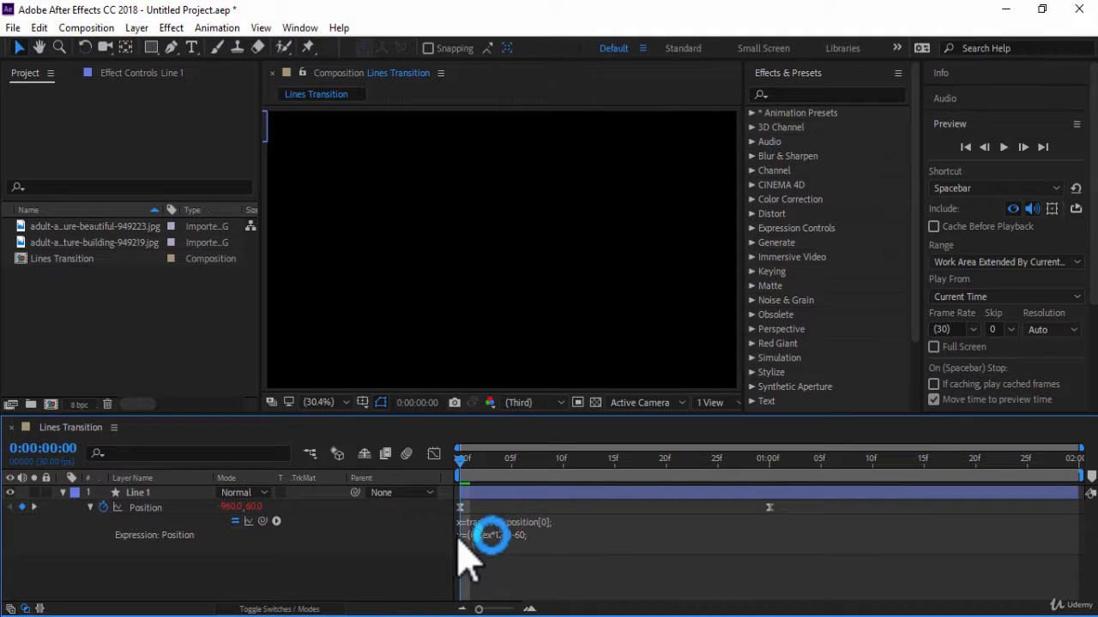
click(418, 532)
Reveal Line 1's Scale, keyframe it at 0:00:00:00, unlink its proportions and set the vertical scale to 90%.
click(185, 494)
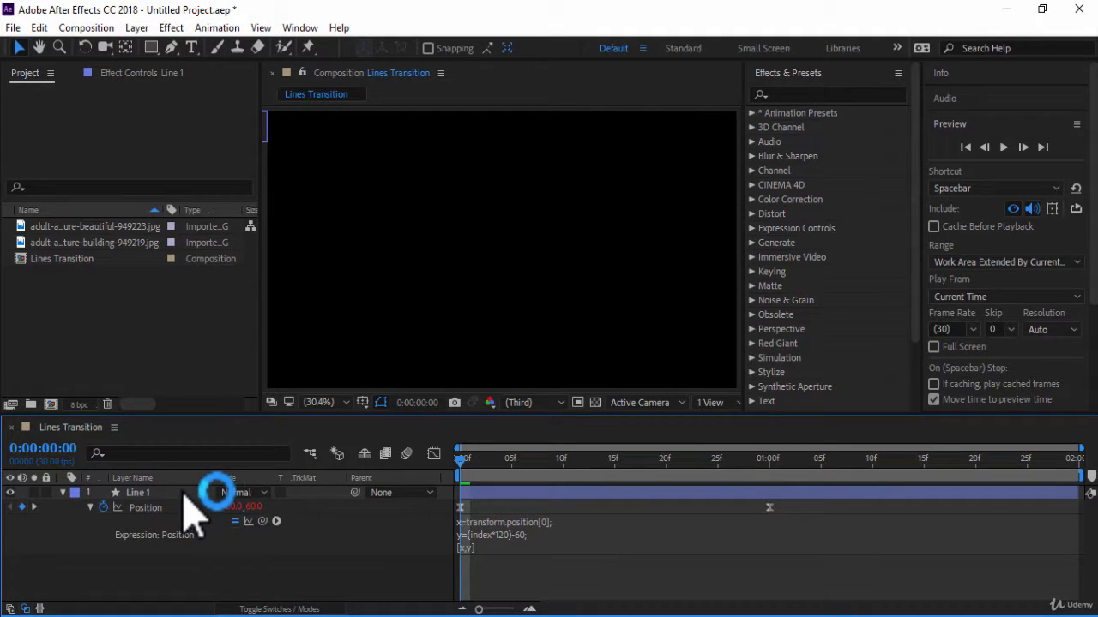
key(shift+s)
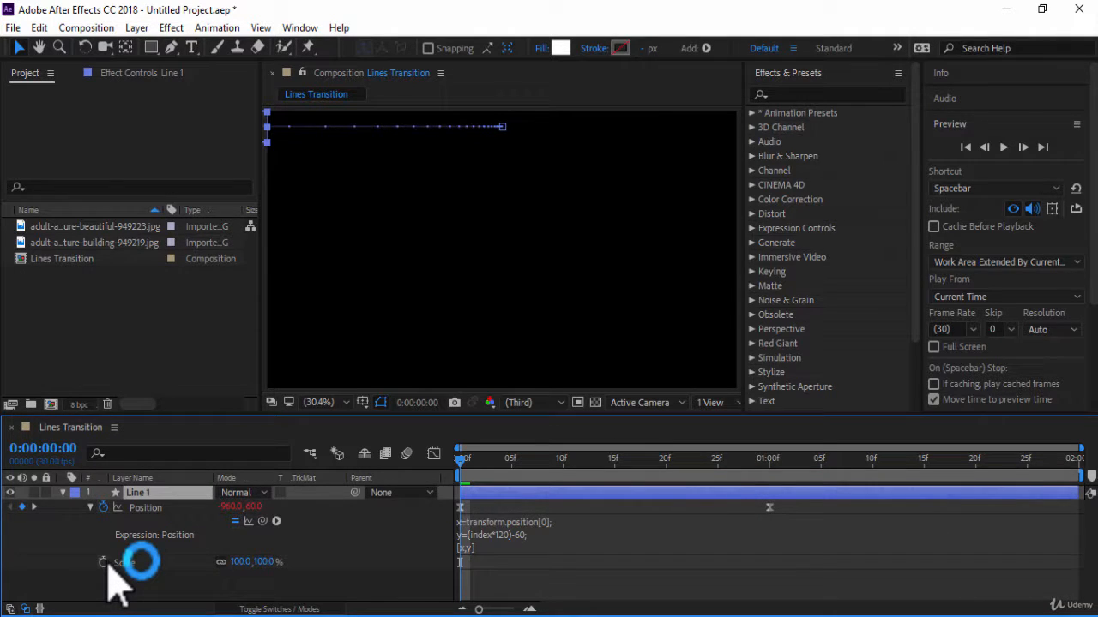
click(107, 565)
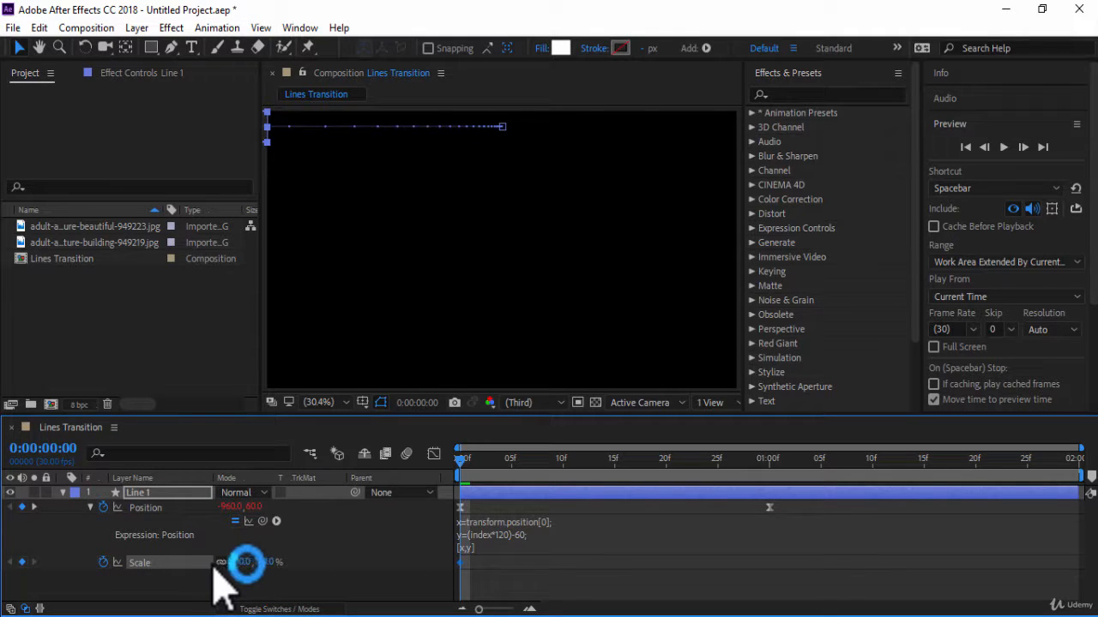
click(222, 563)
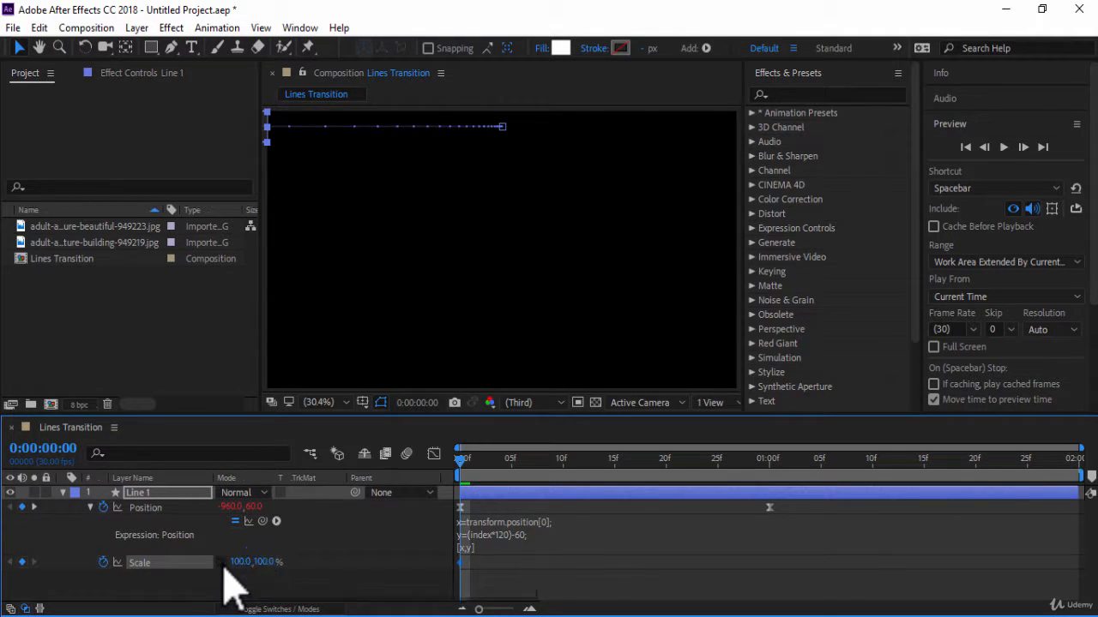
click(263, 563)
text(90)
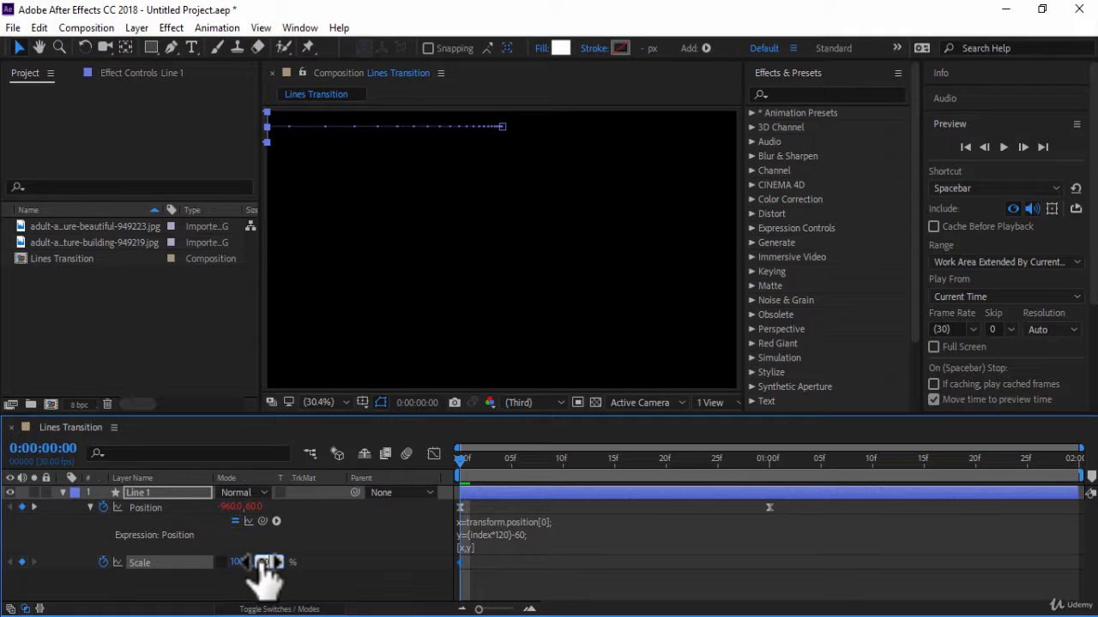
key(Return)
At 0:00:01:05, set Line 1's vertical scale to 101% and preview the animation.
click(769, 470)
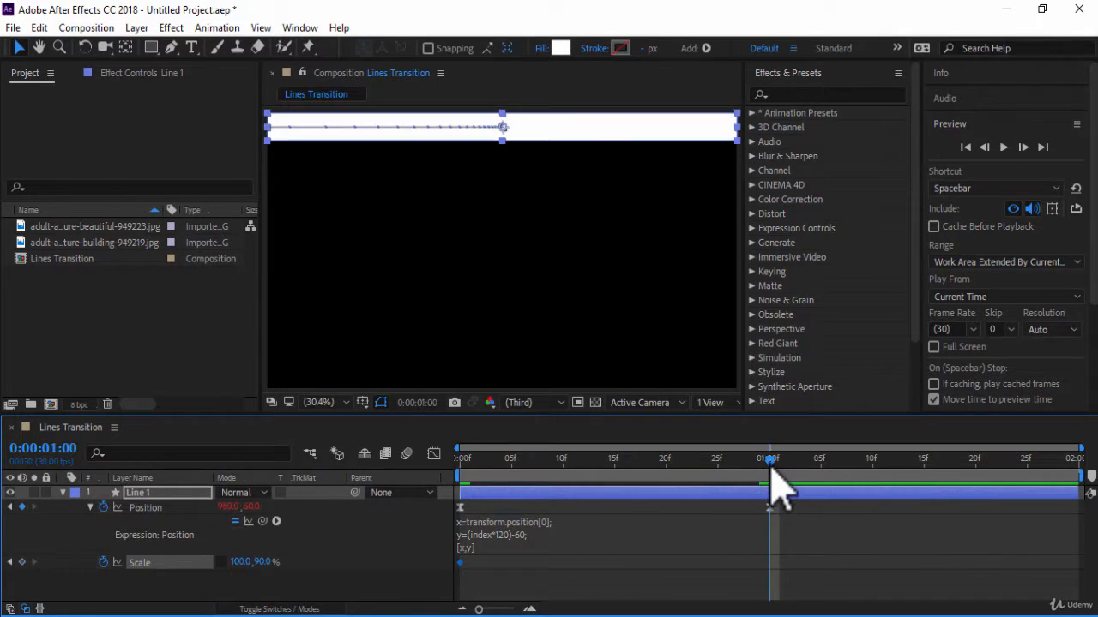
key(Page_Down)
key(Page_Down)
key(Page_Down)
key(Page_Down)
key(Page_Down)
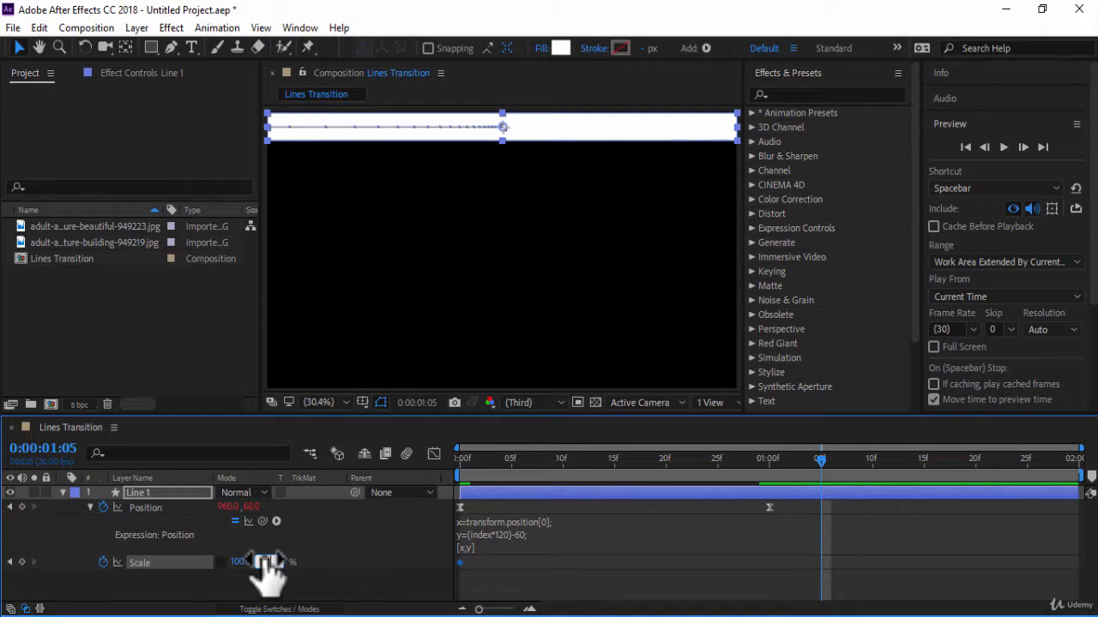
drag(265, 568, 260, 575)
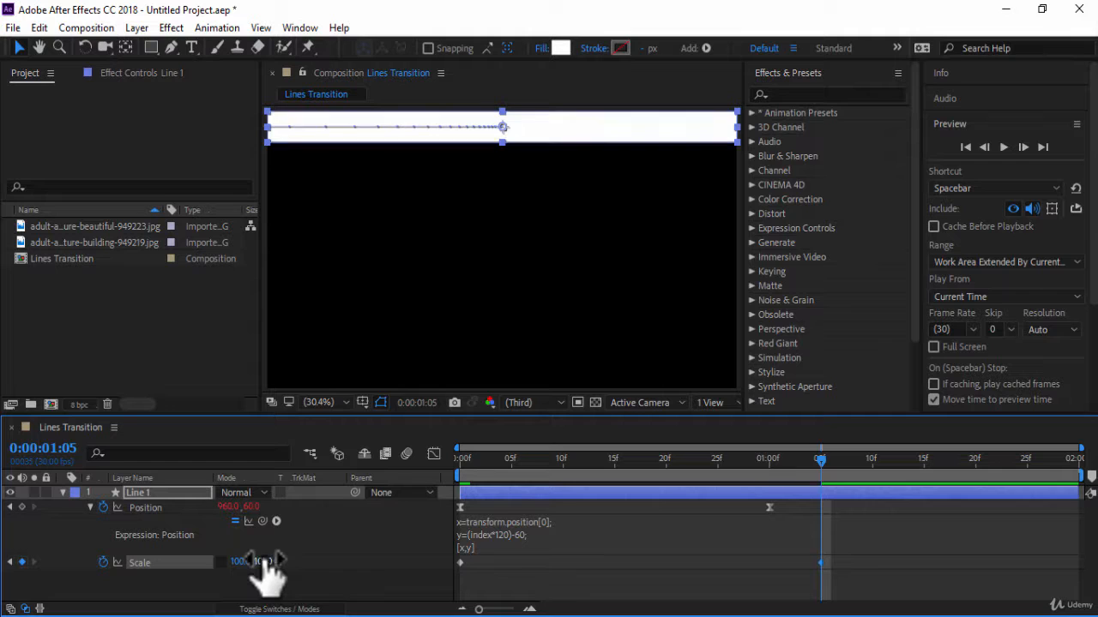
click(1004, 147)
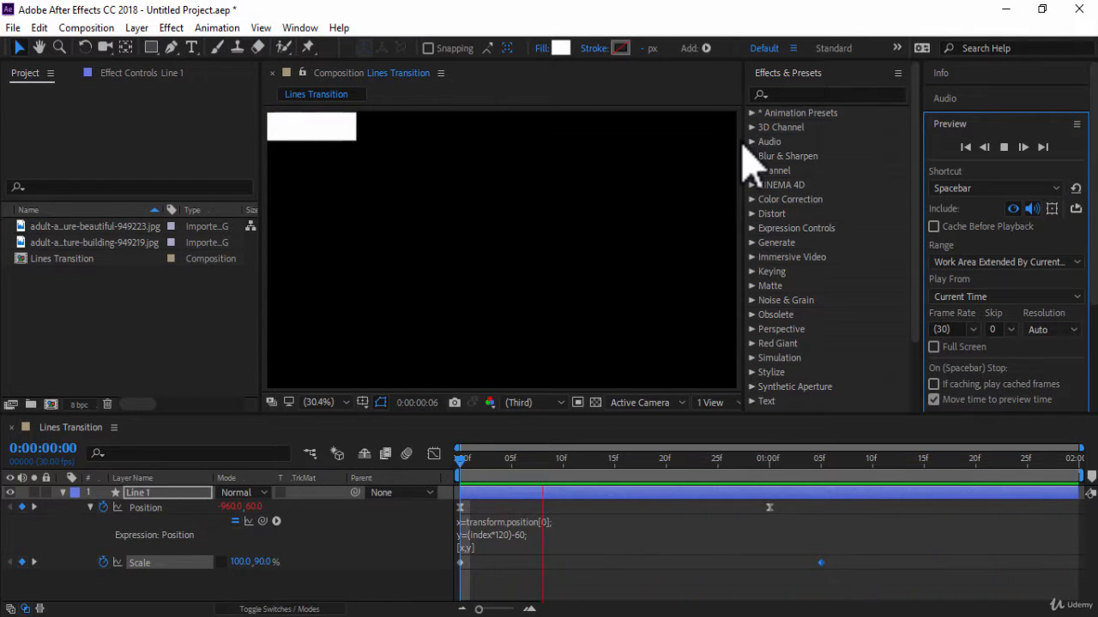
key(space)
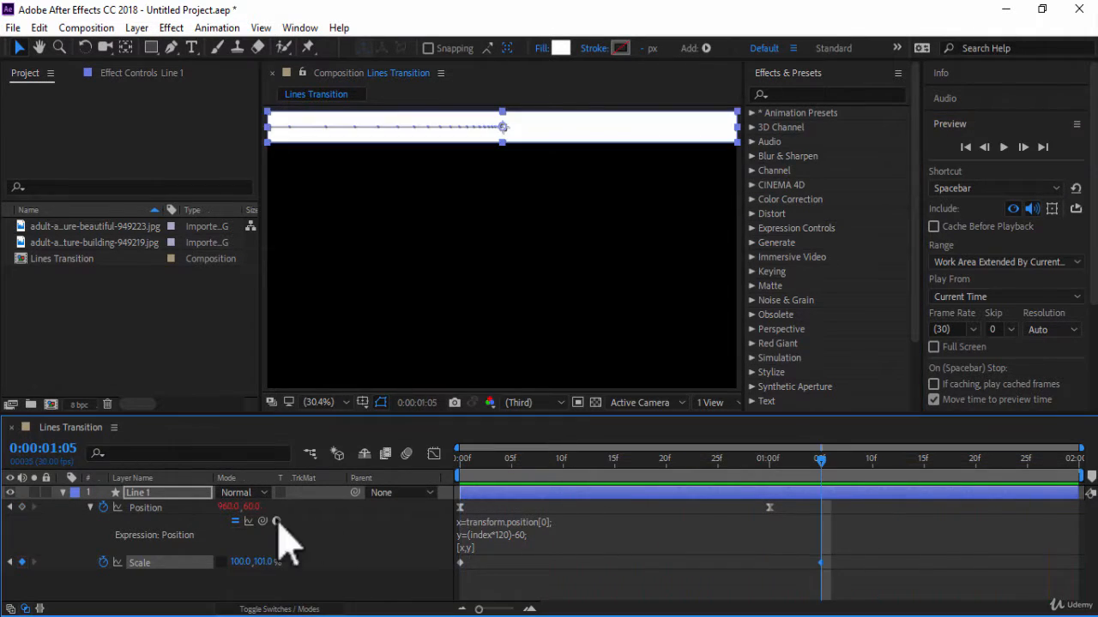
Duplicate the Line 1 layer eight times to stack lines down the whole frame, up to Line 9.
key(ctrl+d)
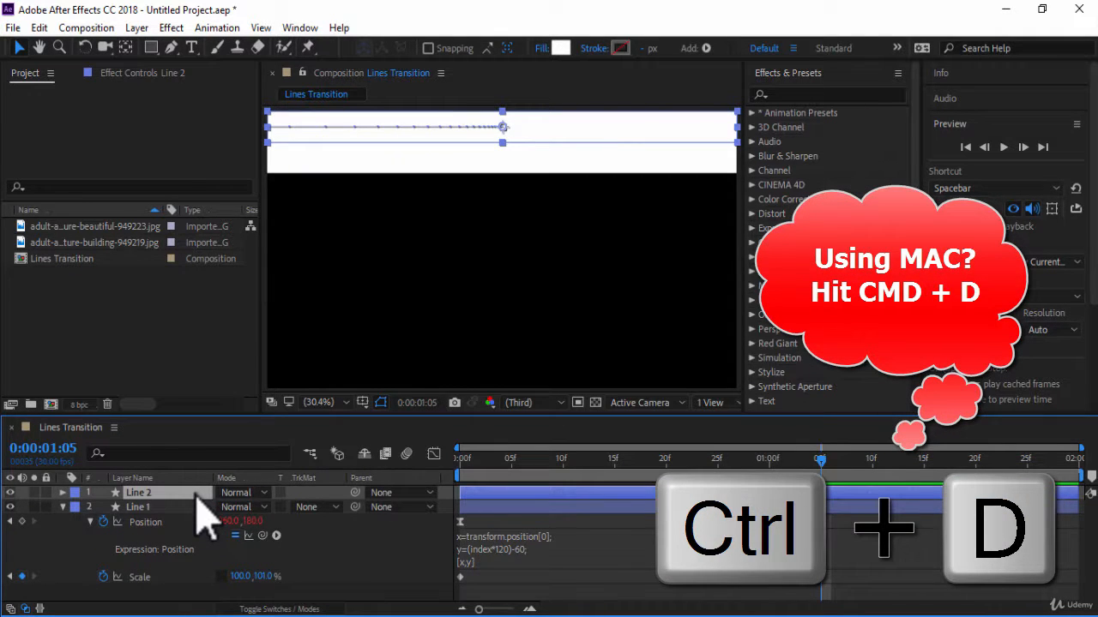
key(ctrl+d)
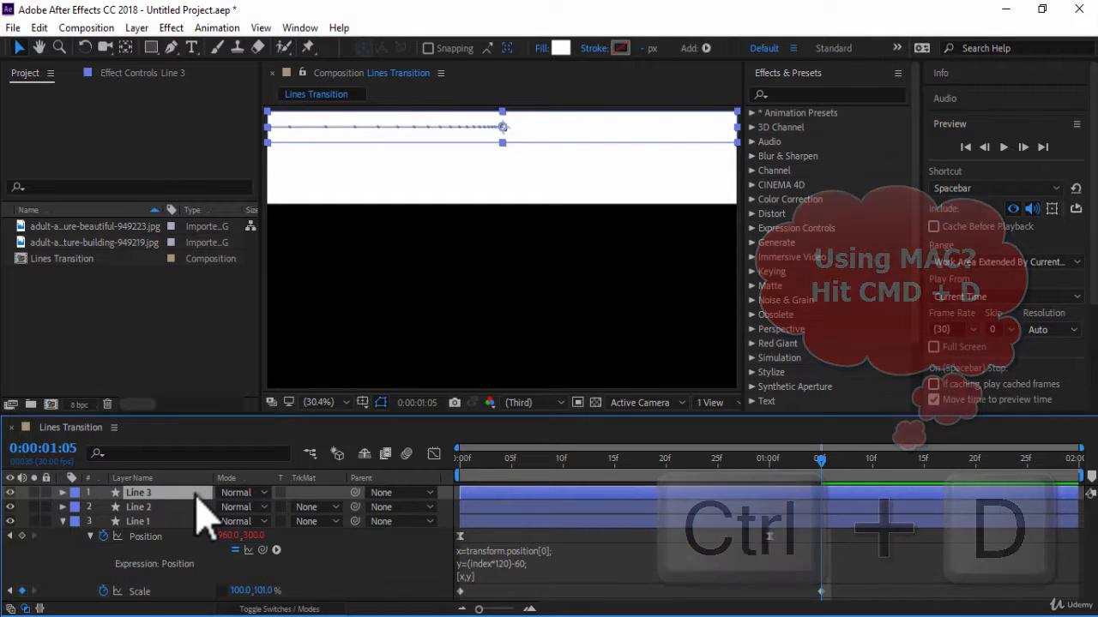
key(ctrl+d)
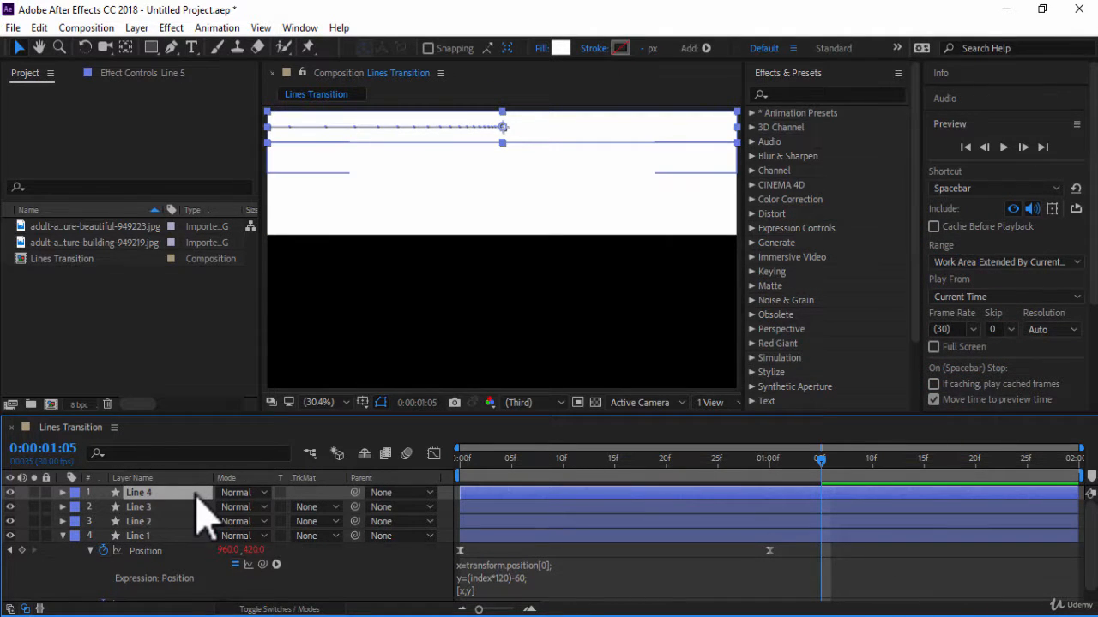
key(ctrl+d)
key(ctrl+d)
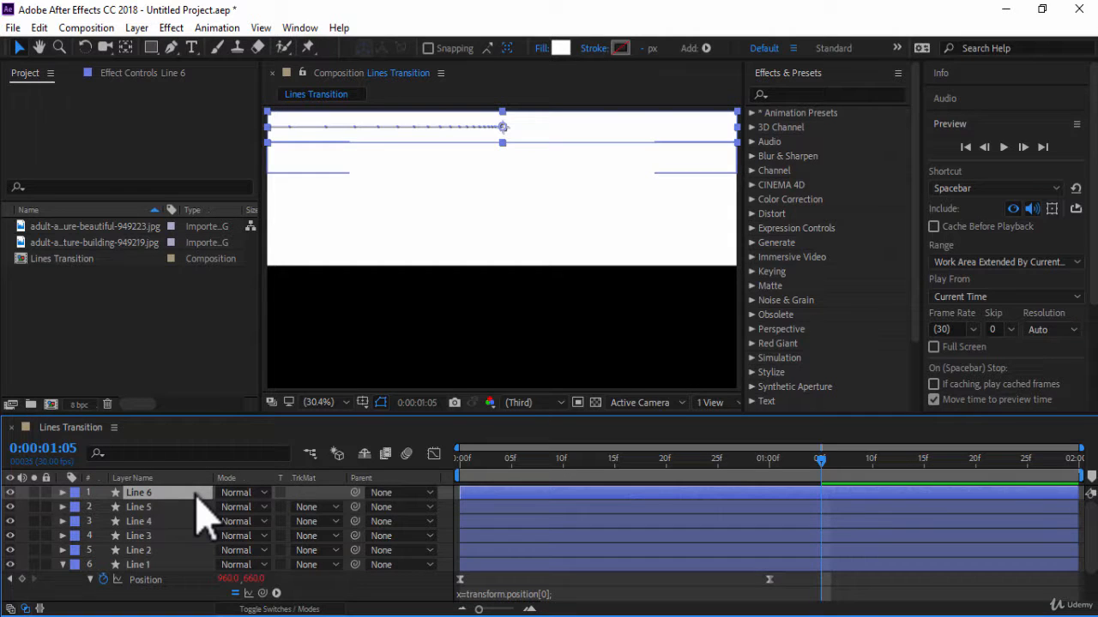
key(ctrl+d)
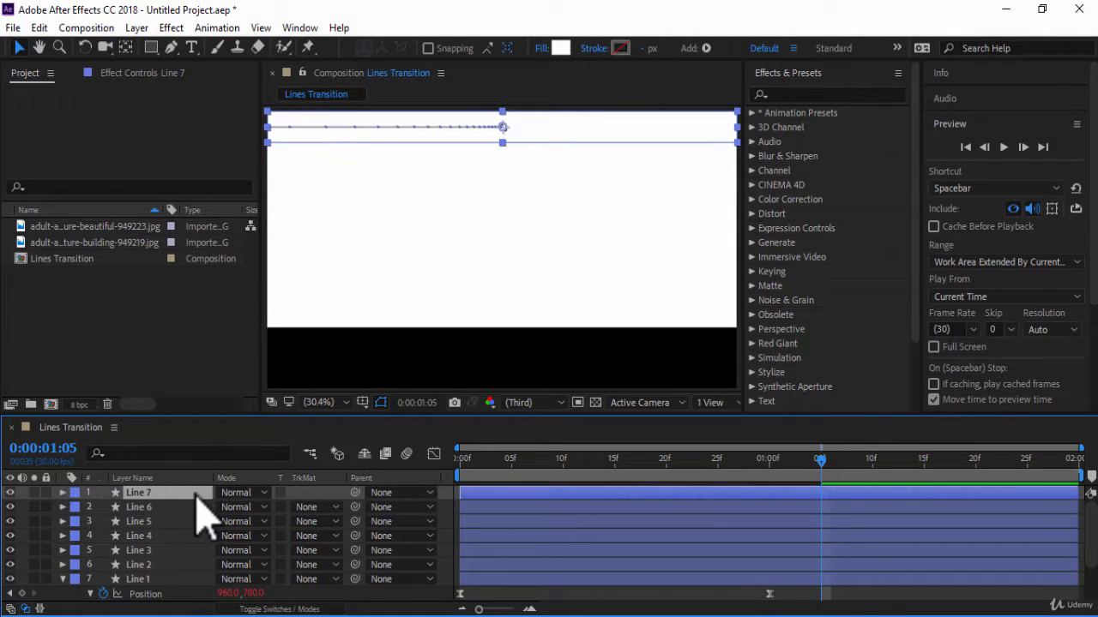
key(ctrl+d)
key(ctrl+d)
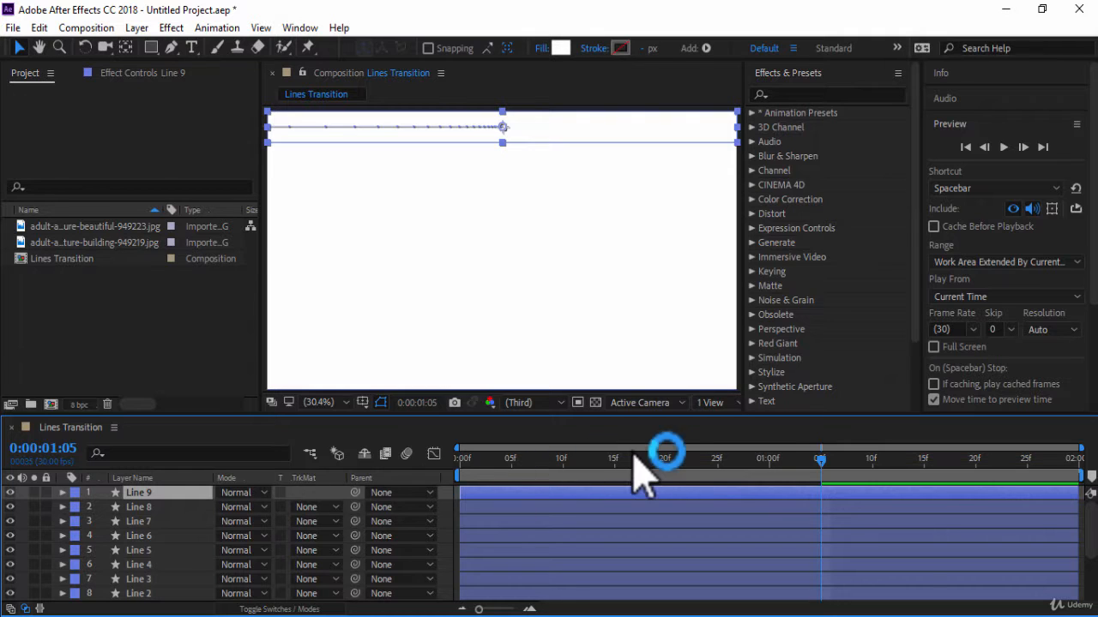
Preview the animation of all nine lines from the start of the composition and stop playback.
click(969, 147)
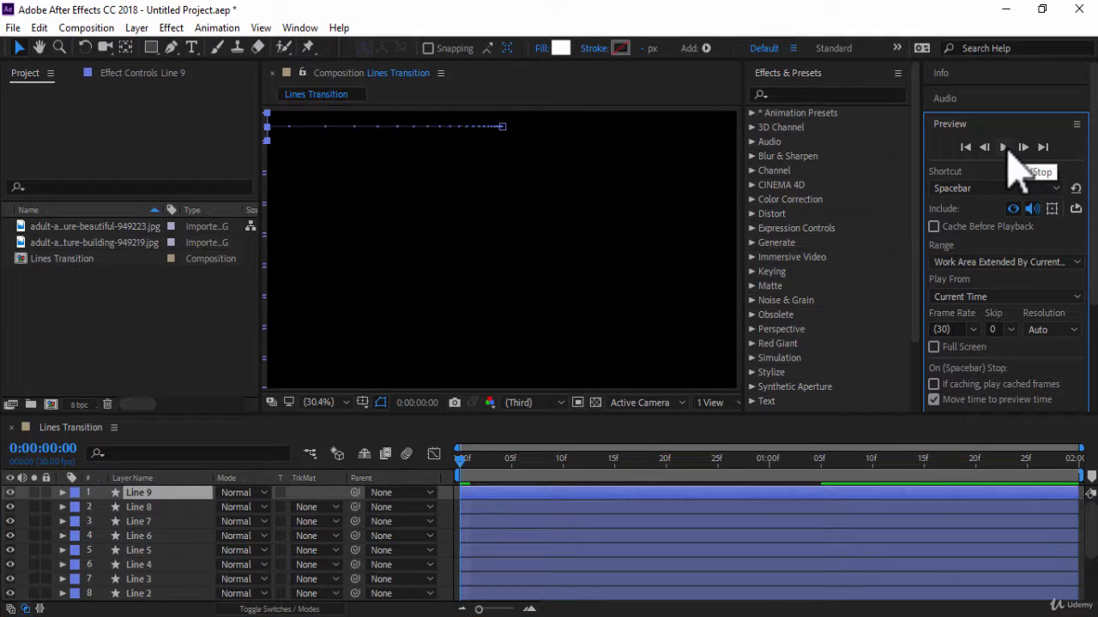
click(1005, 149)
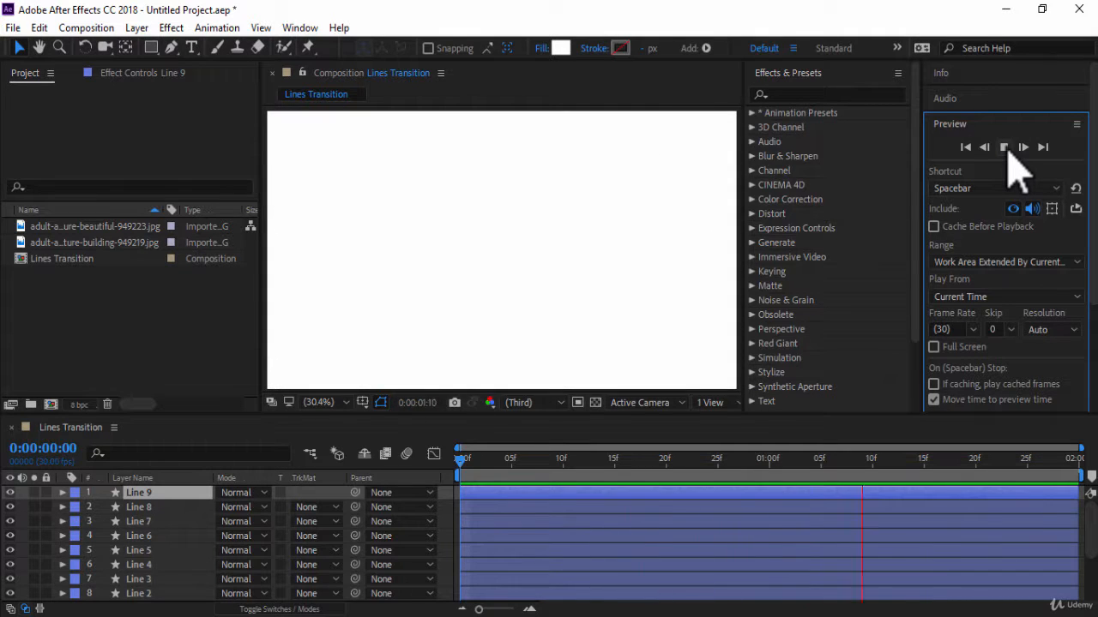
click(1003, 147)
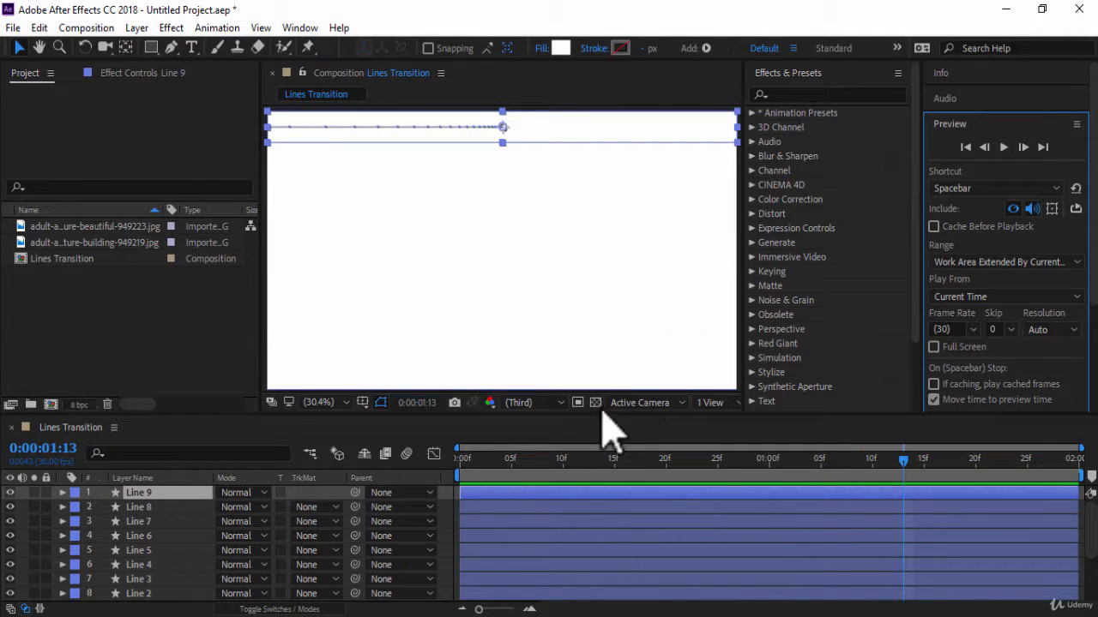
Stagger the starts of the line layers by different offsets of up to six frames, keeping Line 4 at the beginning, and preview the result.
drag(516, 461, 542, 465)
drag(505, 492, 571, 595)
scroll(343, 539, down, 1)
drag(480, 580, 510, 581)
drag(510, 595, 549, 597)
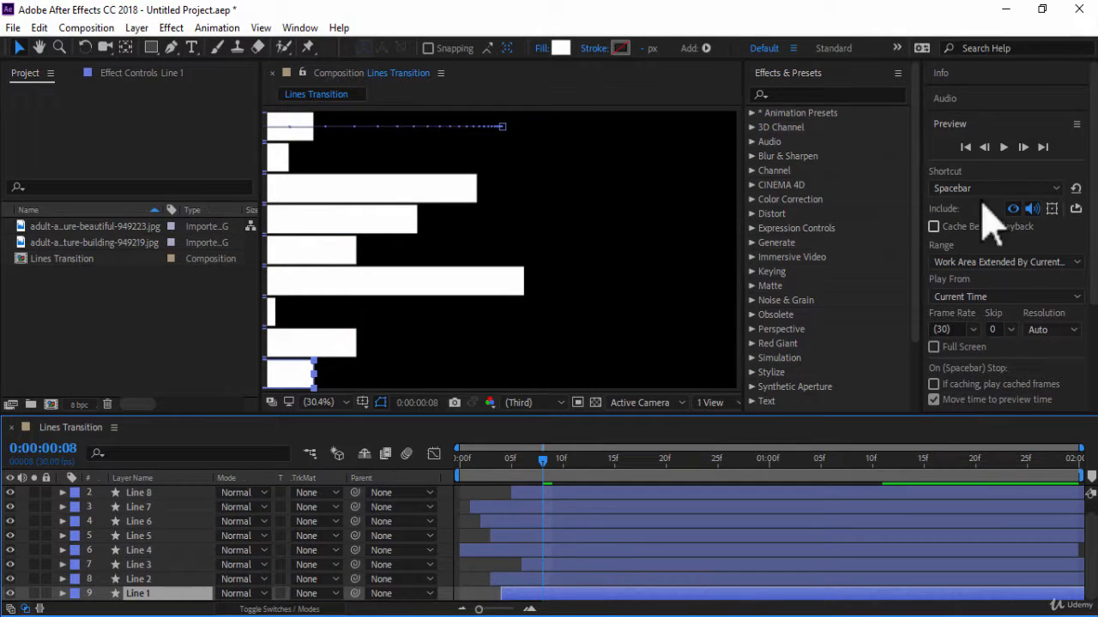
click(1003, 147)
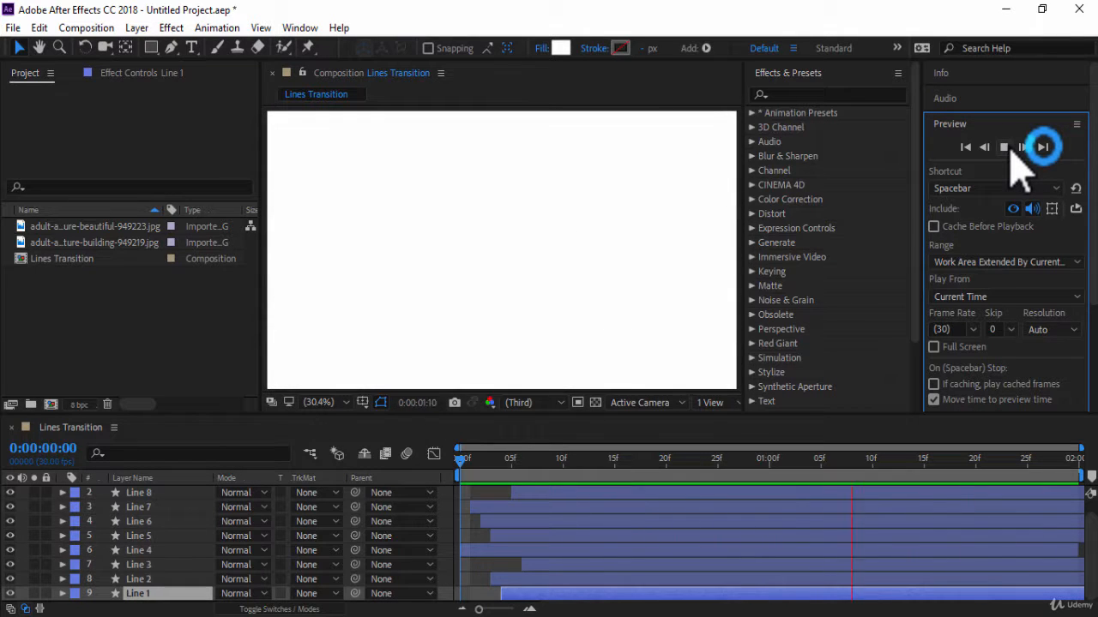
click(1007, 147)
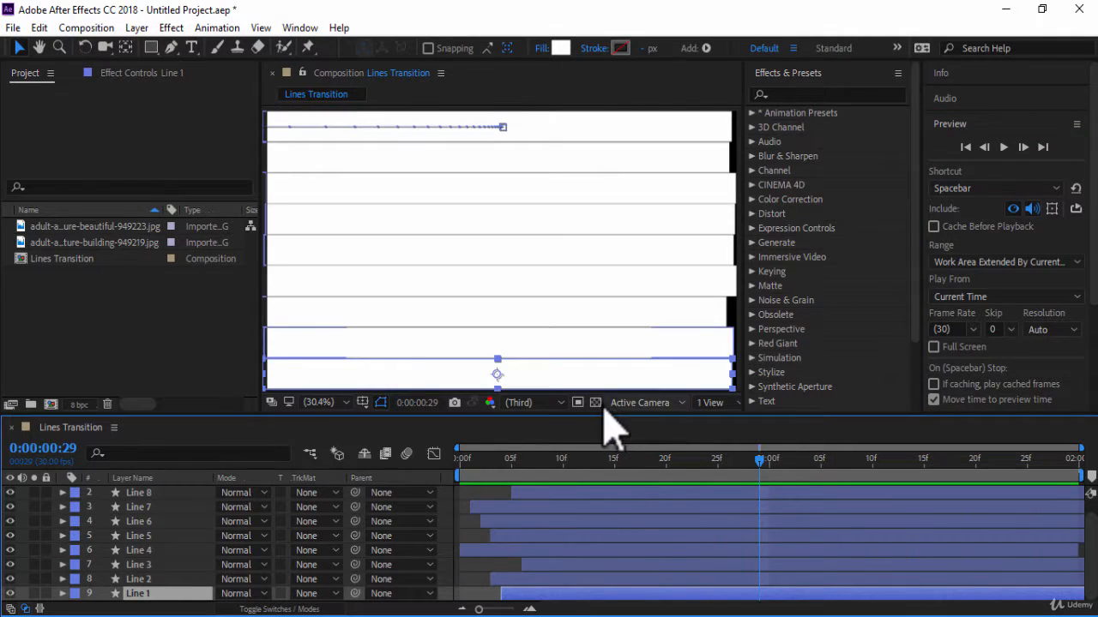
Create a new 1920 x 1080, 30 fps composition named Slideshow with a duration of 0:00:04:00.
key(ctrl+n)
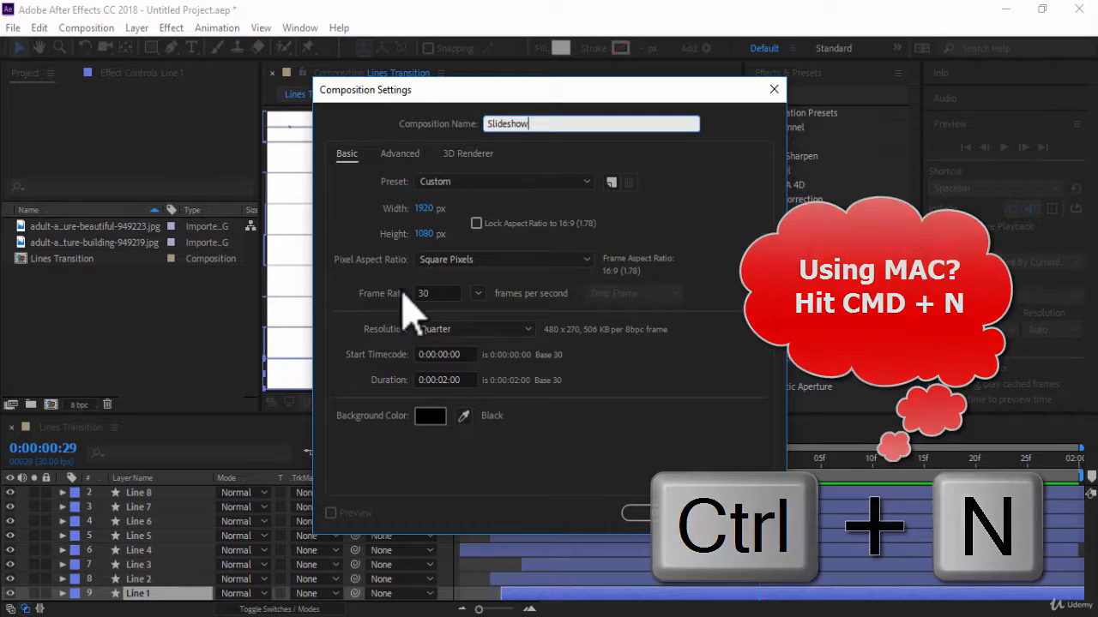
click(445, 378)
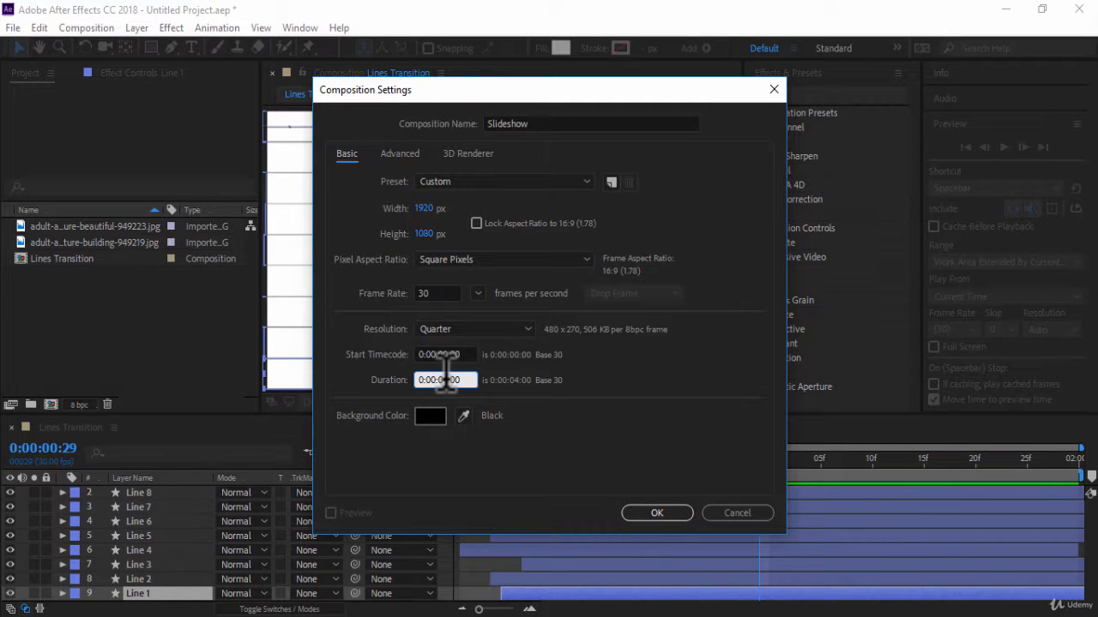
click(656, 513)
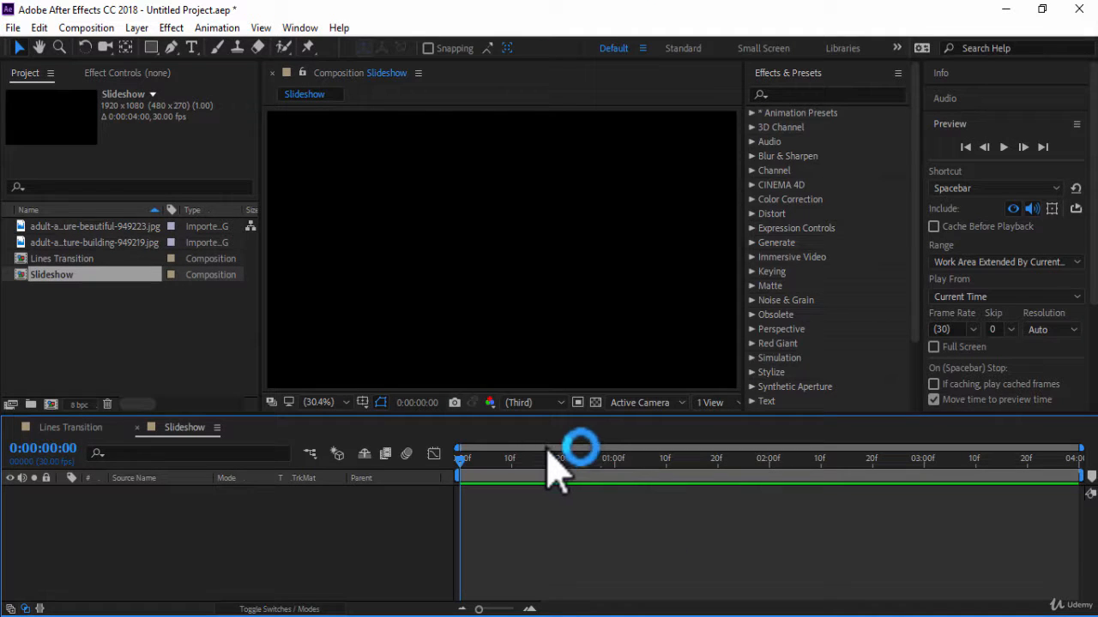
Add both photos to the Slideshow composition, with the 949219 photo above 949223, and place Lines Transition on top of them.
click(128, 243)
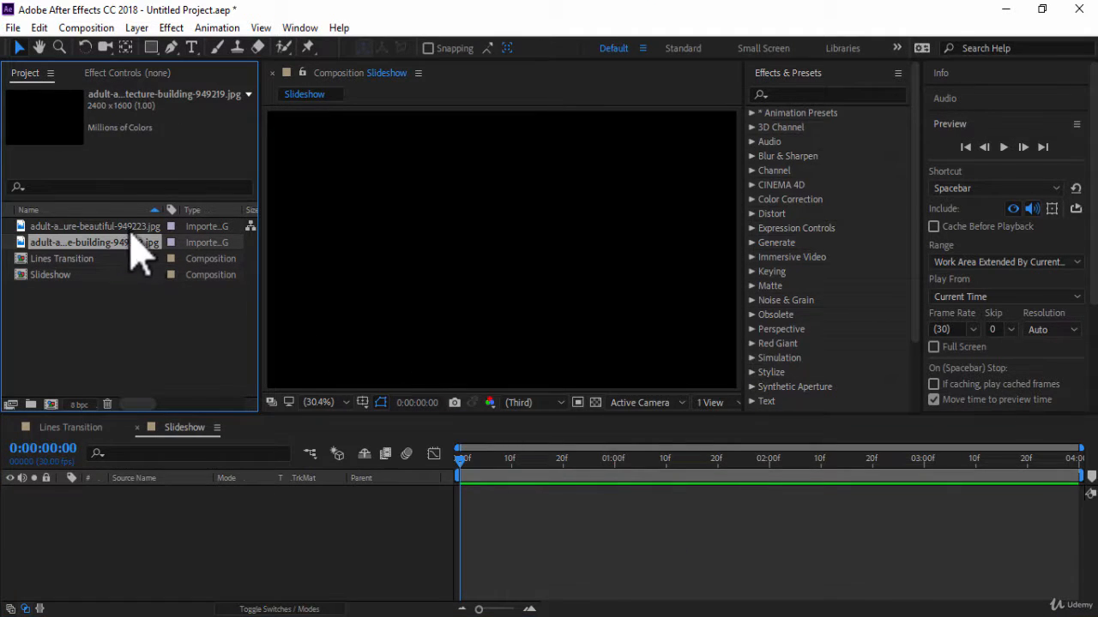
shift+click(125, 227)
drag(128, 243, 202, 542)
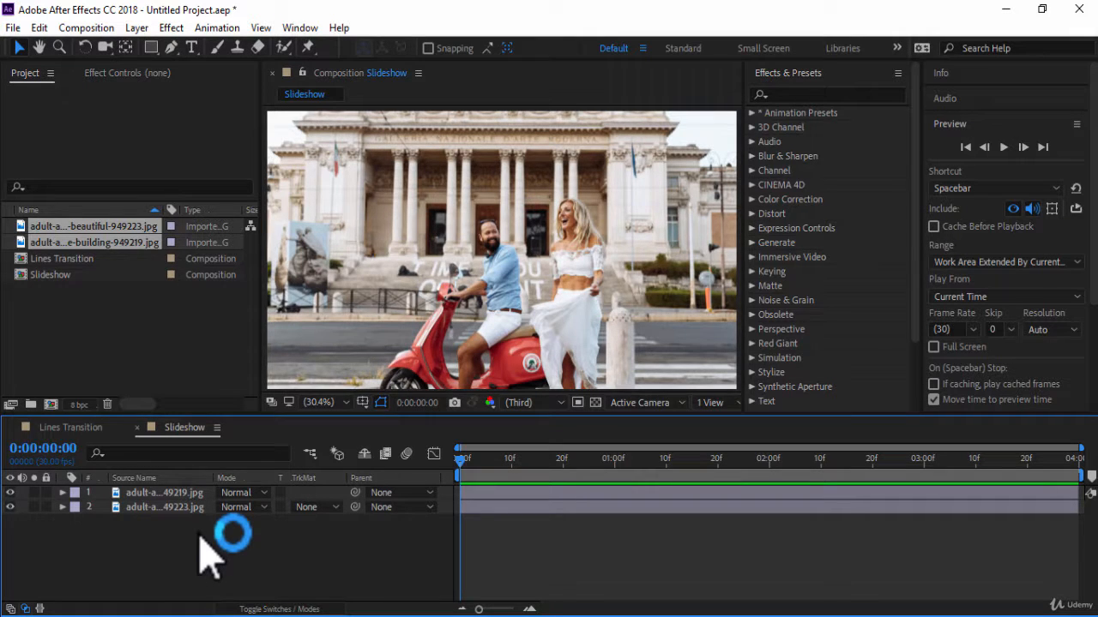
click(81, 260)
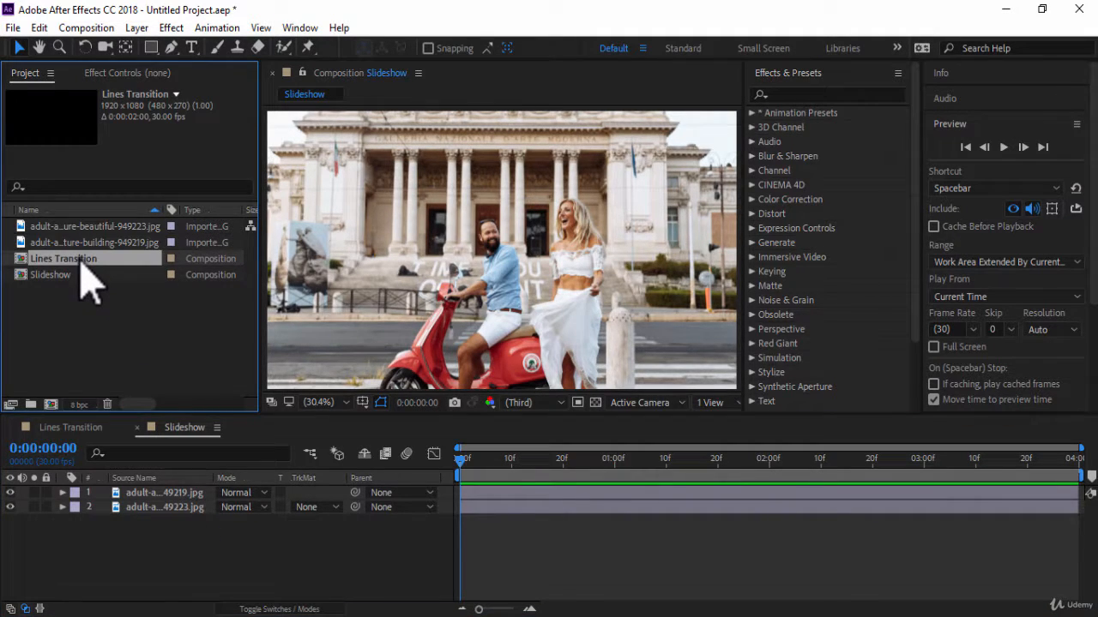
drag(83, 264, 150, 497)
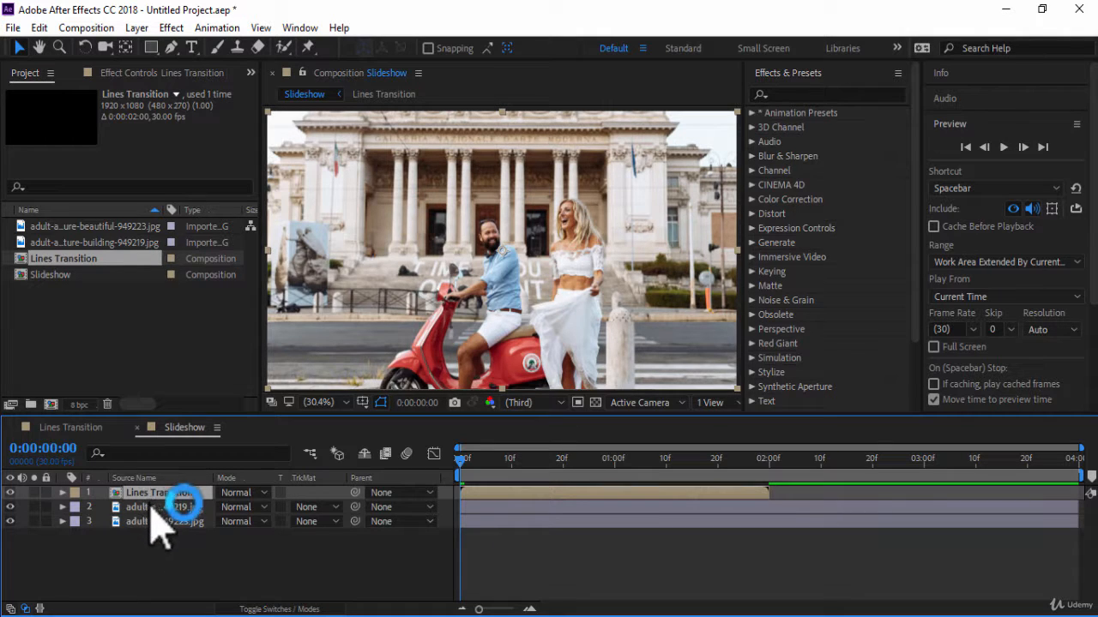
Shift the Lines Transition and 949219 photo layers to start at 0:00:01:00 and preview the slideshow.
click(154, 509)
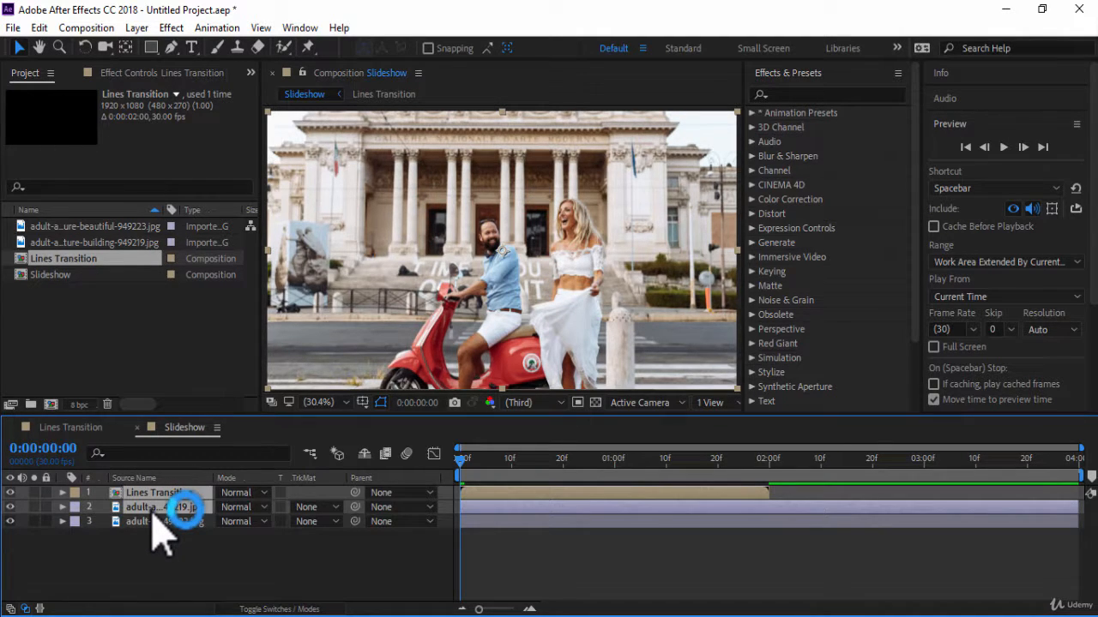
click(616, 479)
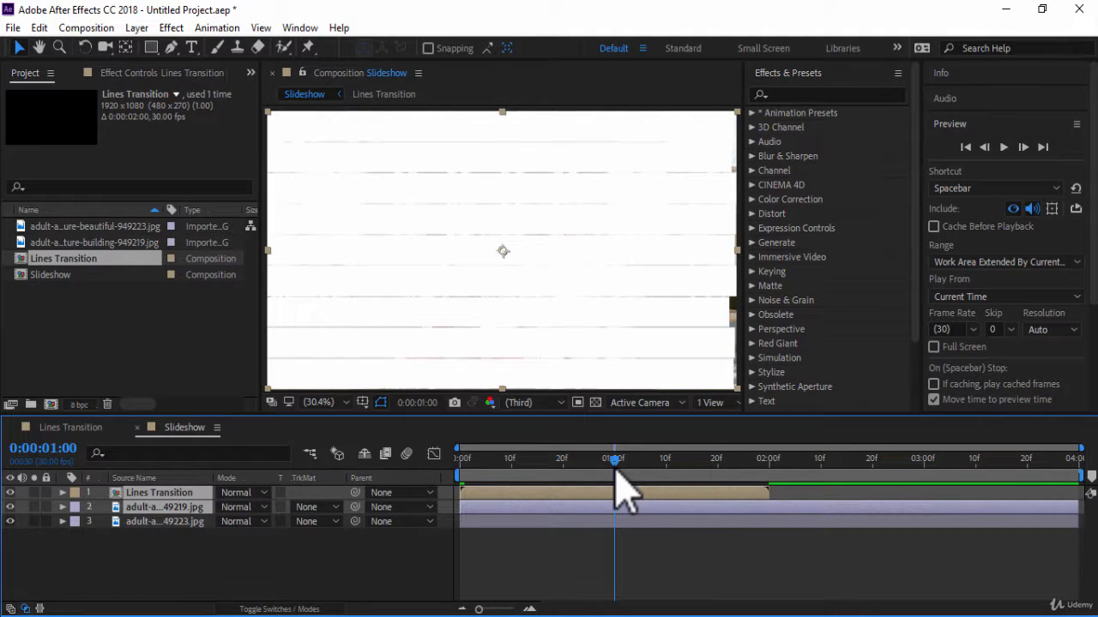
key(bracketleft)
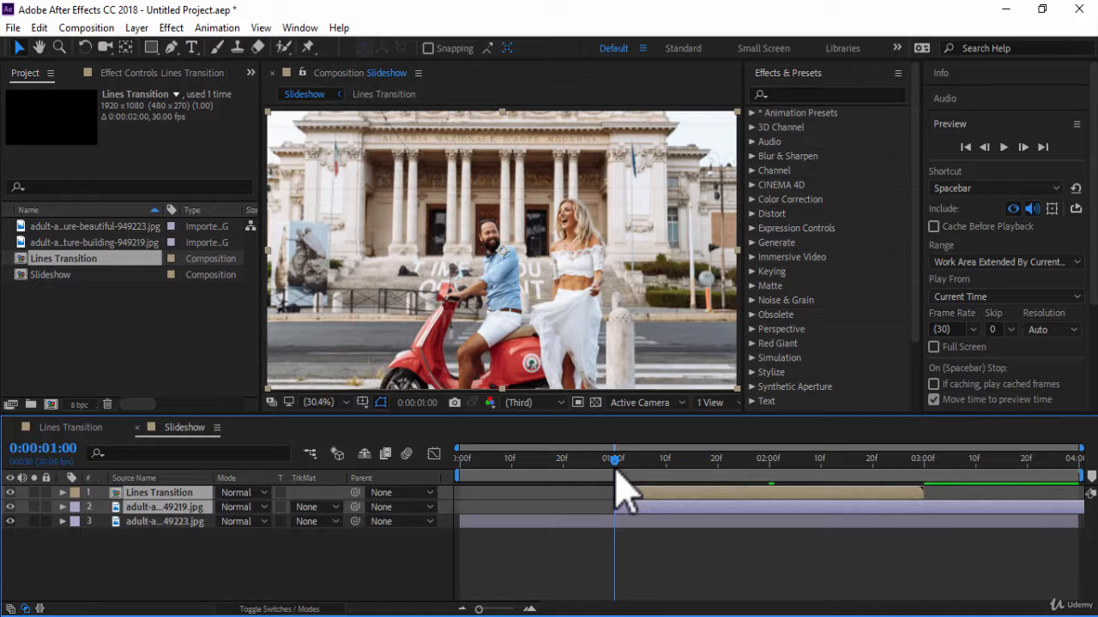
click(1004, 148)
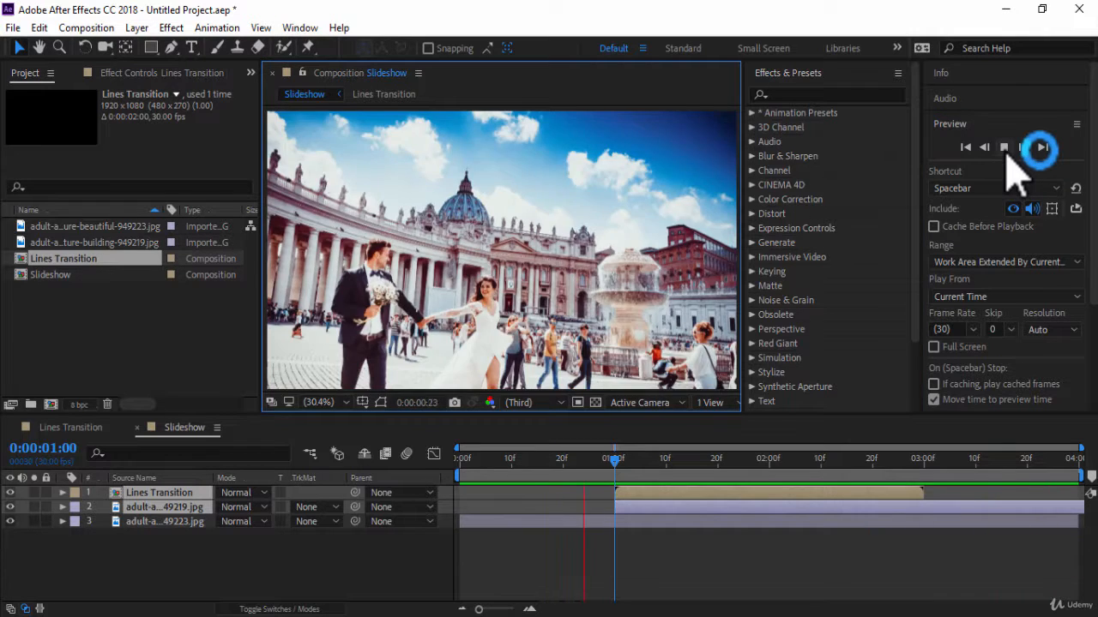
key(space)
Set the track matte of the 949219 photo layer to Alpha Matte "Lines Transition", checking the reveal at 0:00:01:11.
drag(760, 459, 671, 459)
click(353, 507)
click(319, 511)
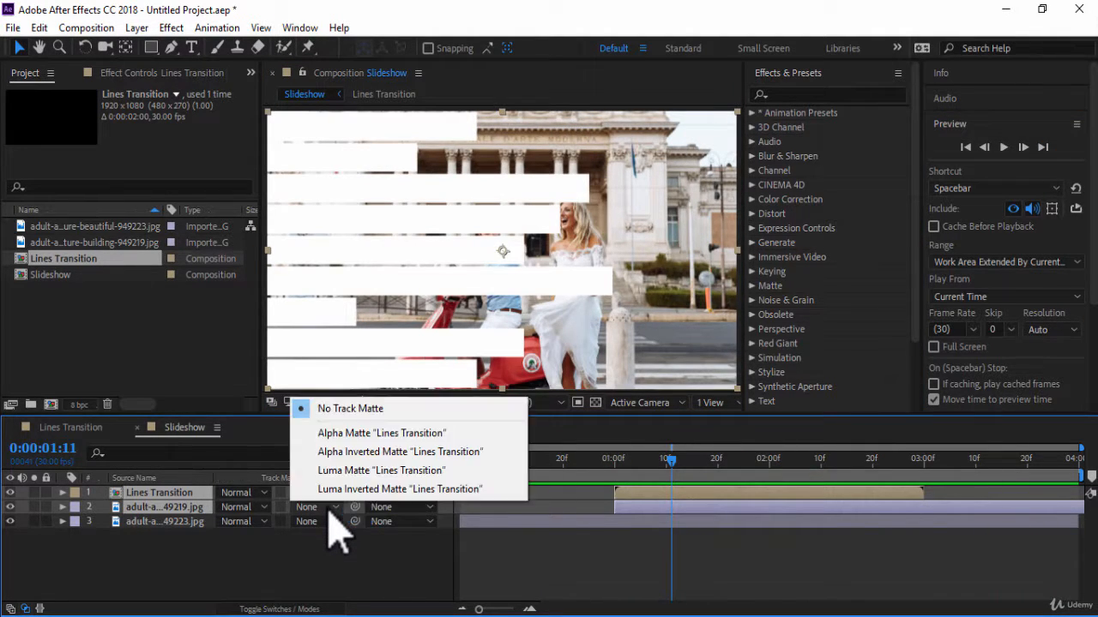
click(491, 431)
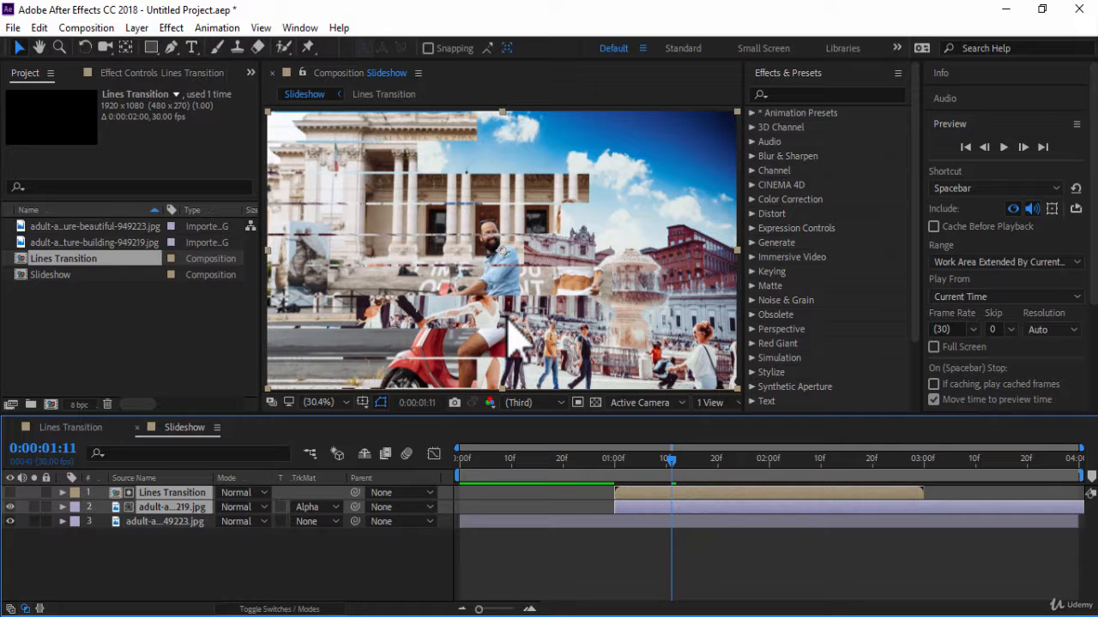
click(315, 336)
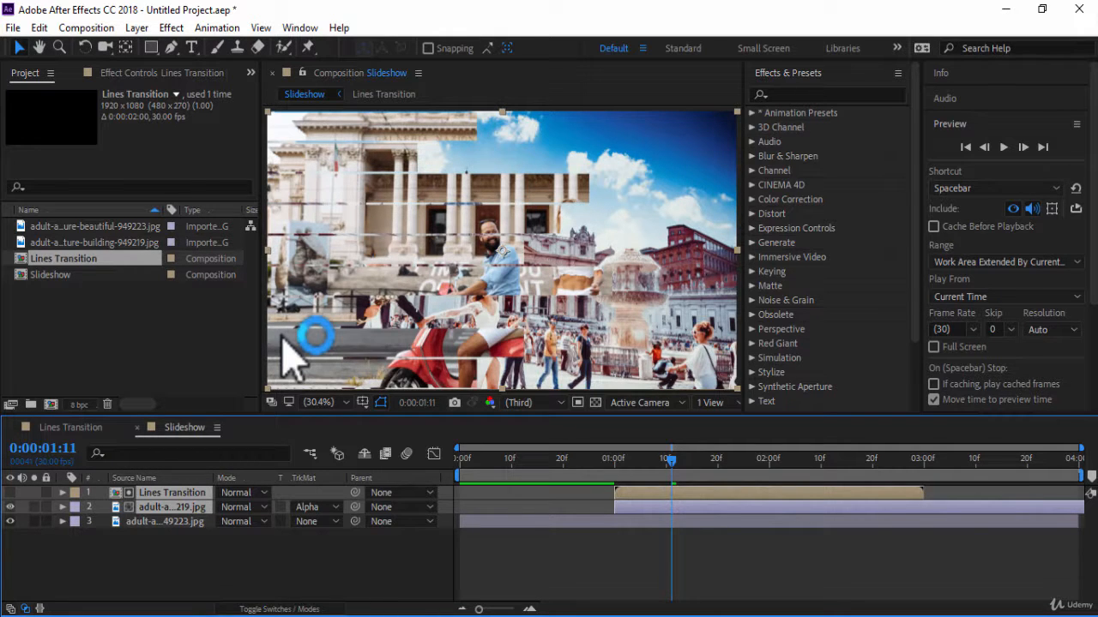
Duplicate the Lines Transition and 949219 photo pair and shift the upper copies to start at 0:00:01:10.
key(ctrl+d)
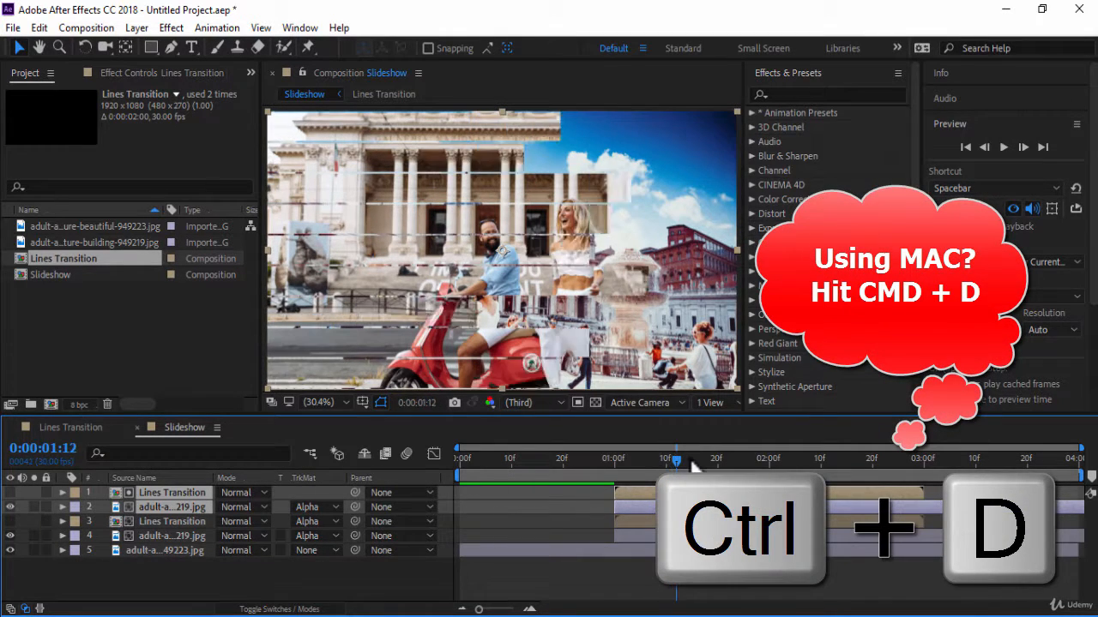
key(Page_Up)
key(Page_Up)
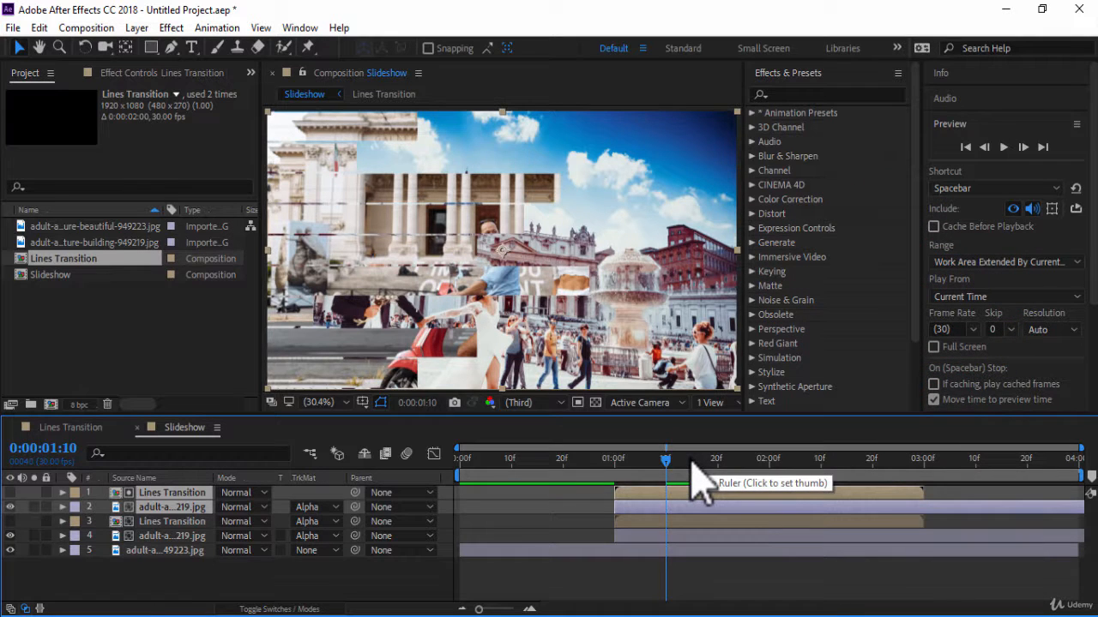
key(bracketleft)
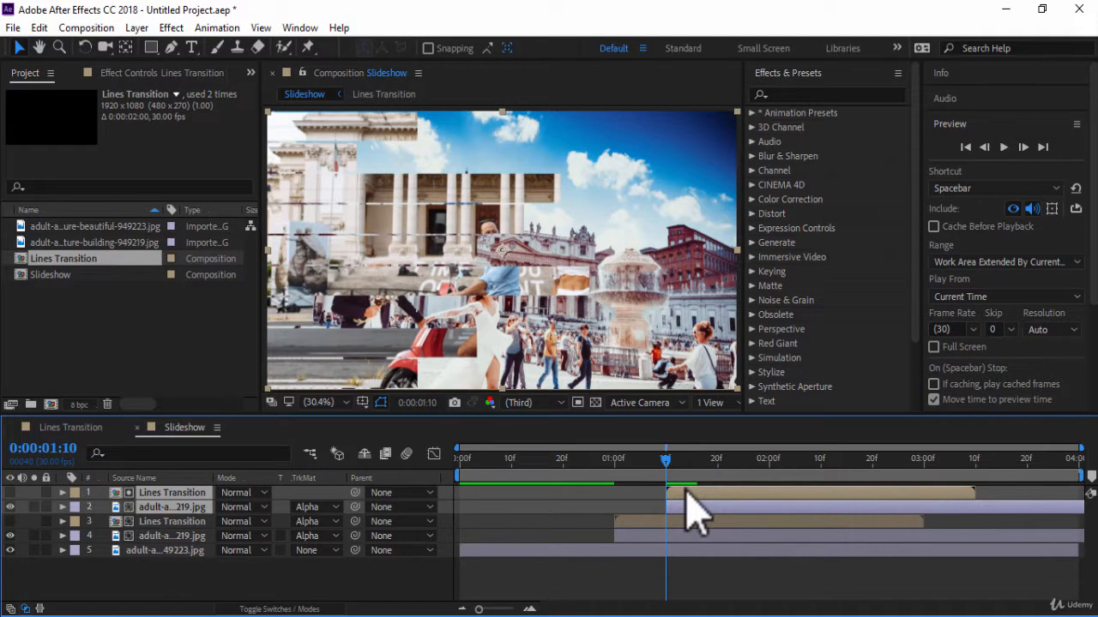
click(698, 505)
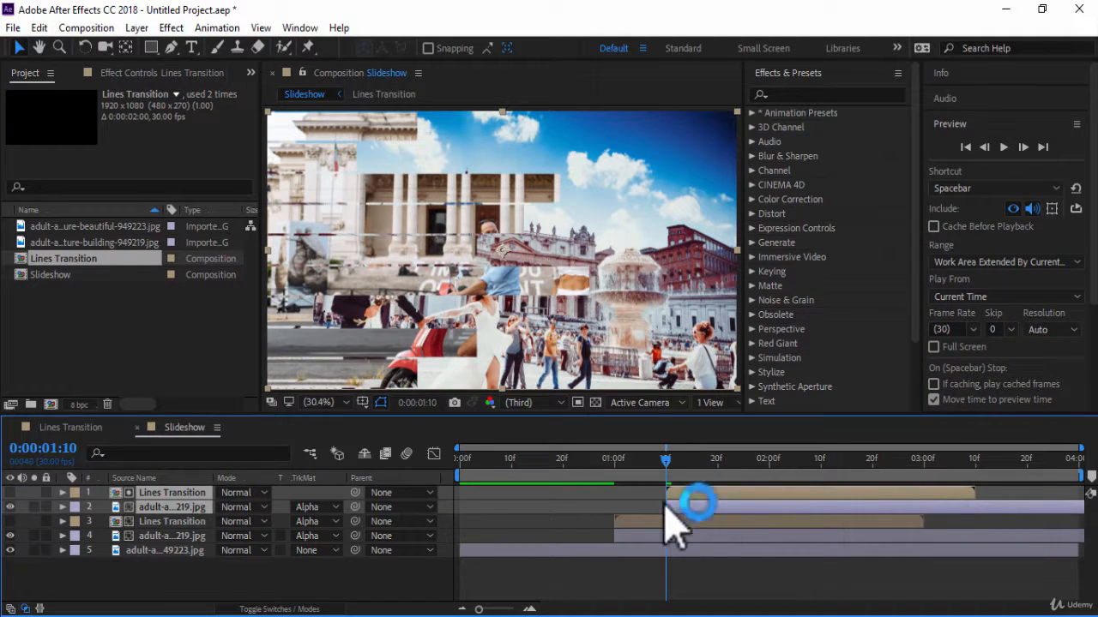
Apply the Brightness & Contrast effect to the lower 949219 photo layer, set Brightness to 60 and preview the transition.
click(186, 537)
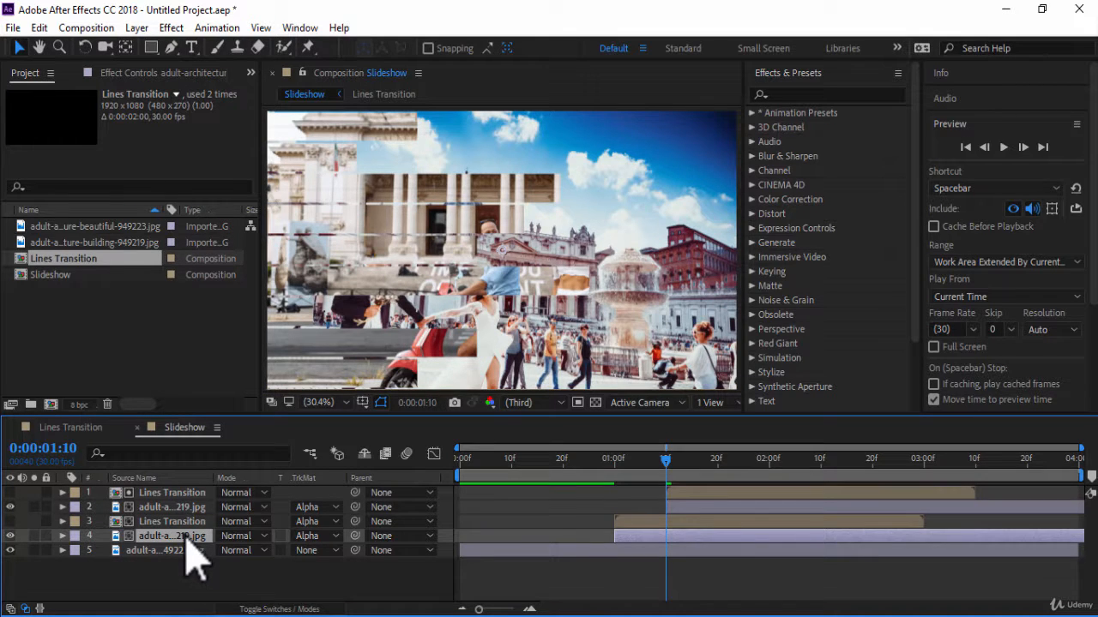
click(845, 90)
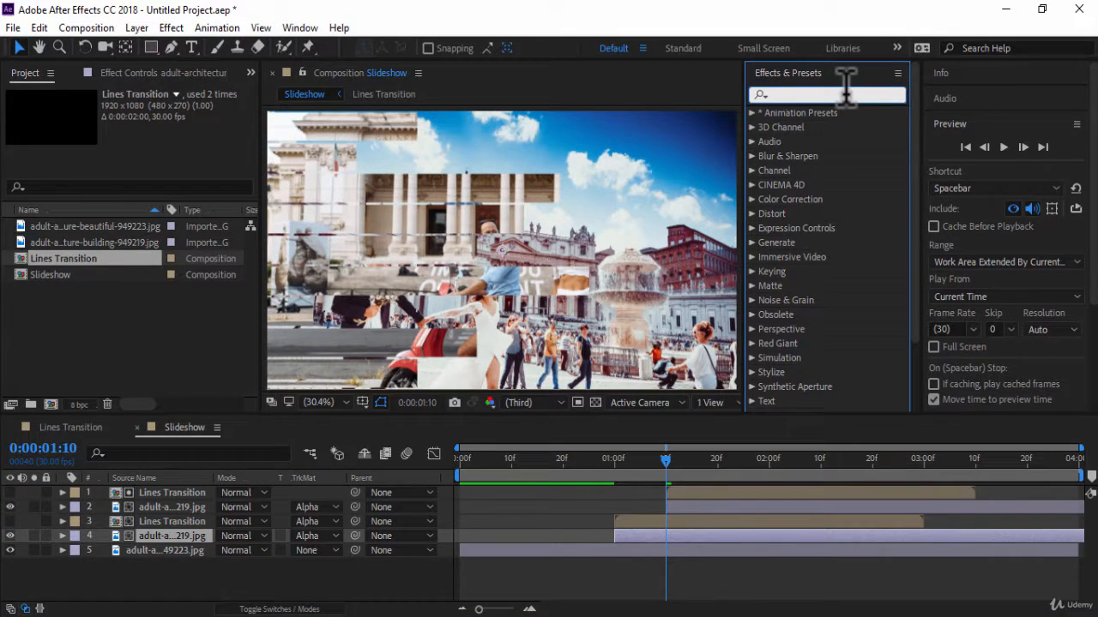
text(bright)
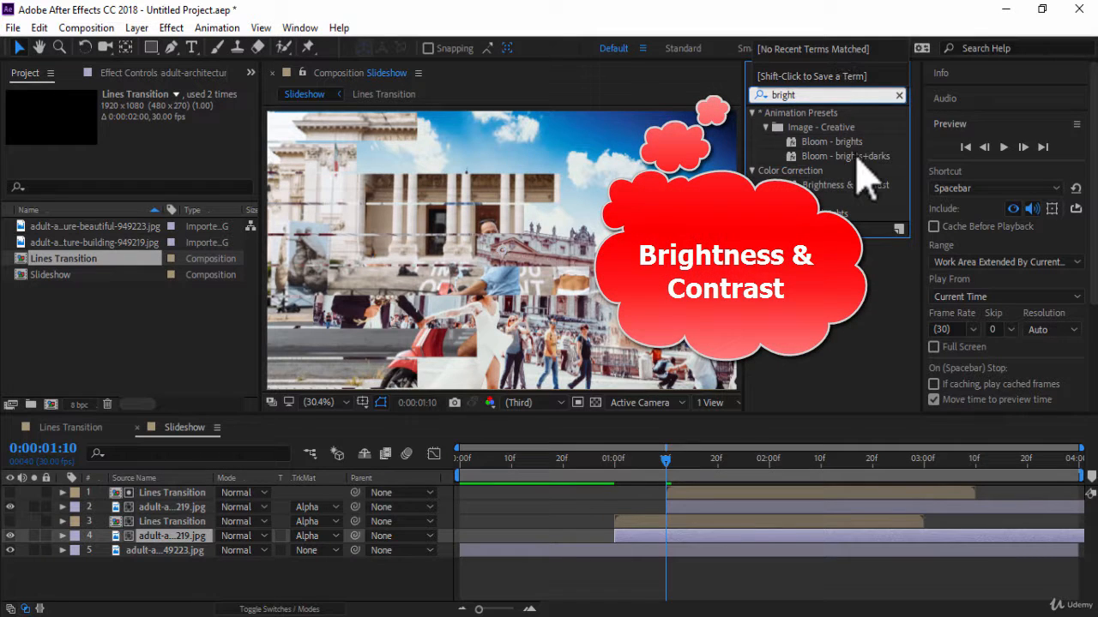
click(845, 186)
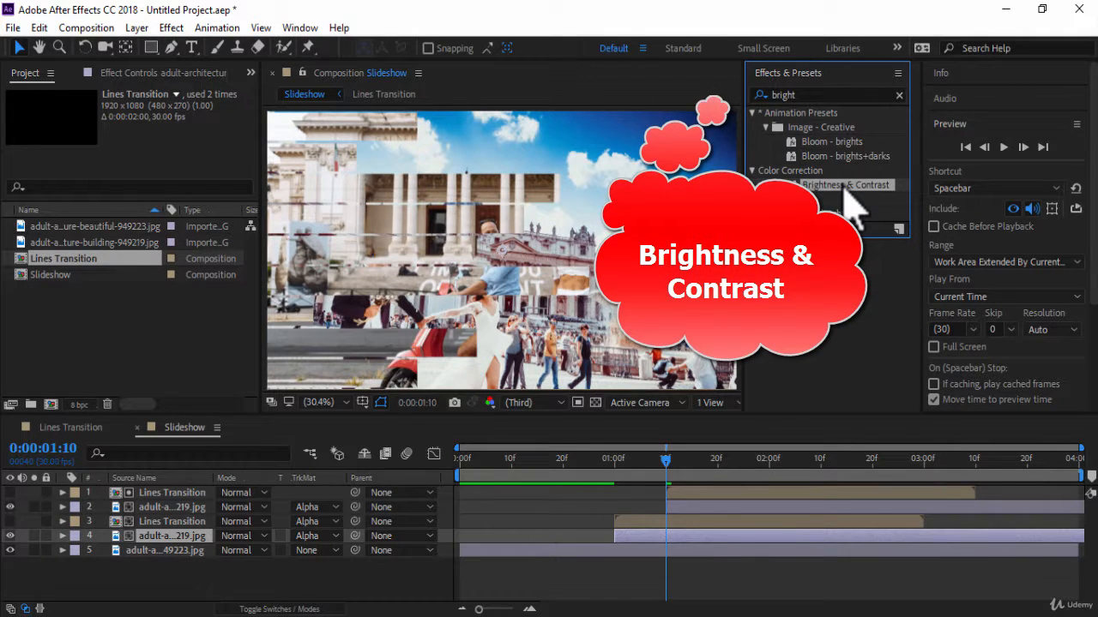
drag(851, 206, 182, 539)
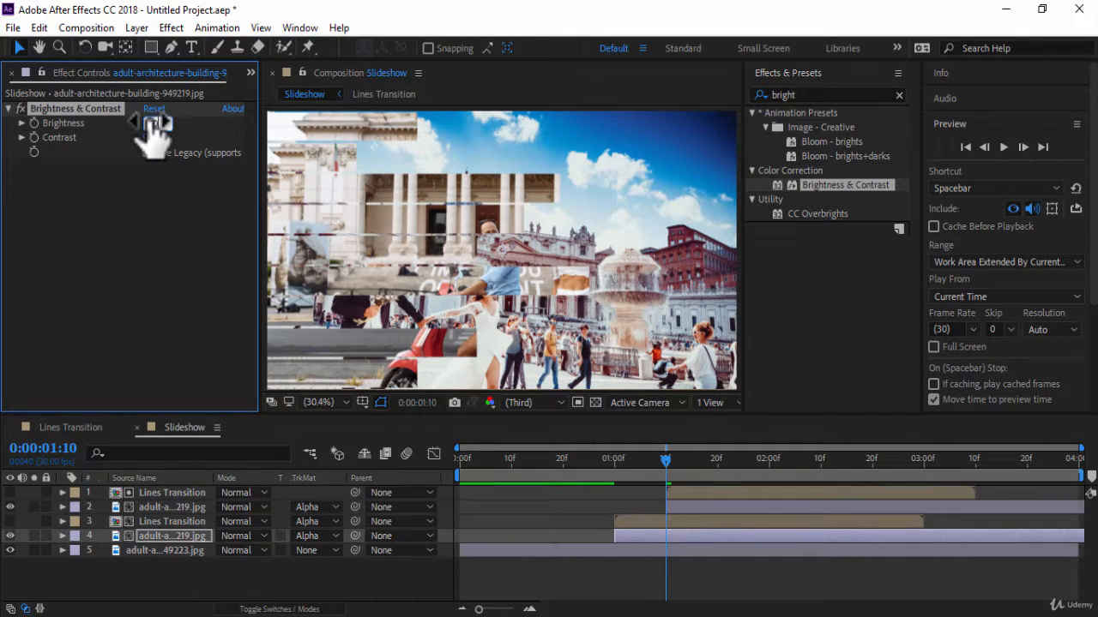
drag(150, 123, 176, 123)
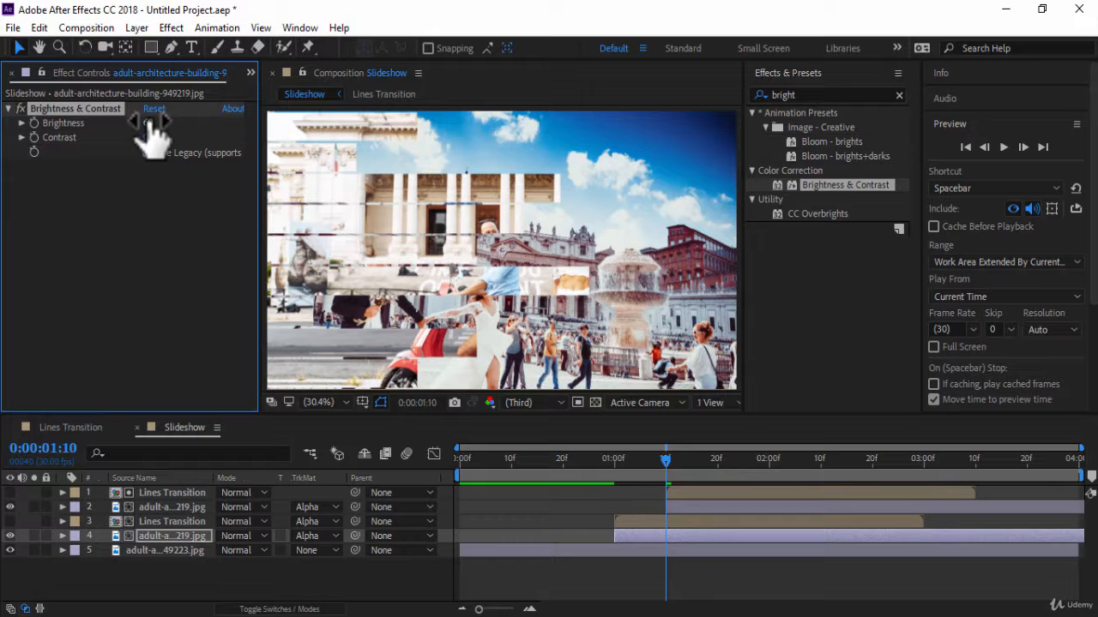
click(1003, 147)
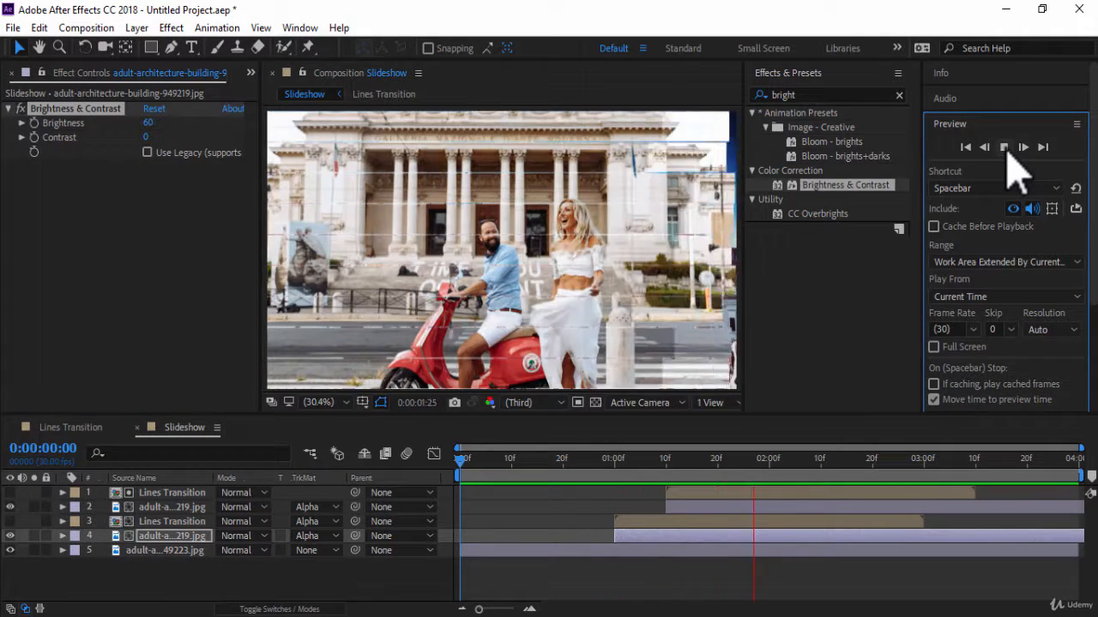
key(space)
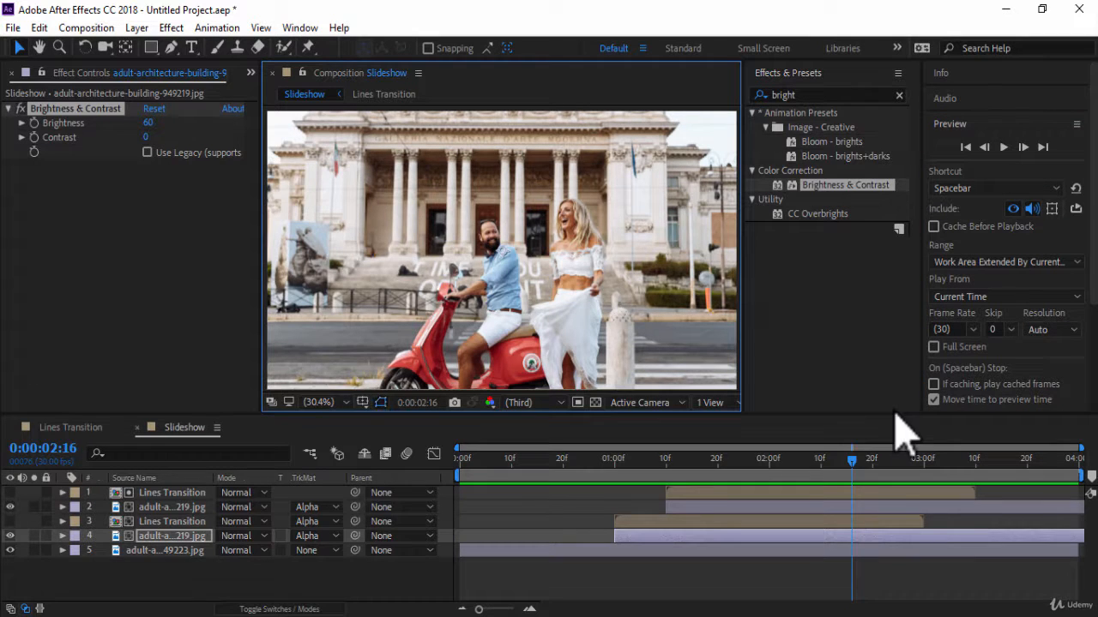
Add the 949219 photo again as the top layer, starting at 0:00:02:22, and preview the slideshow from the beginning.
drag(854, 470, 883, 471)
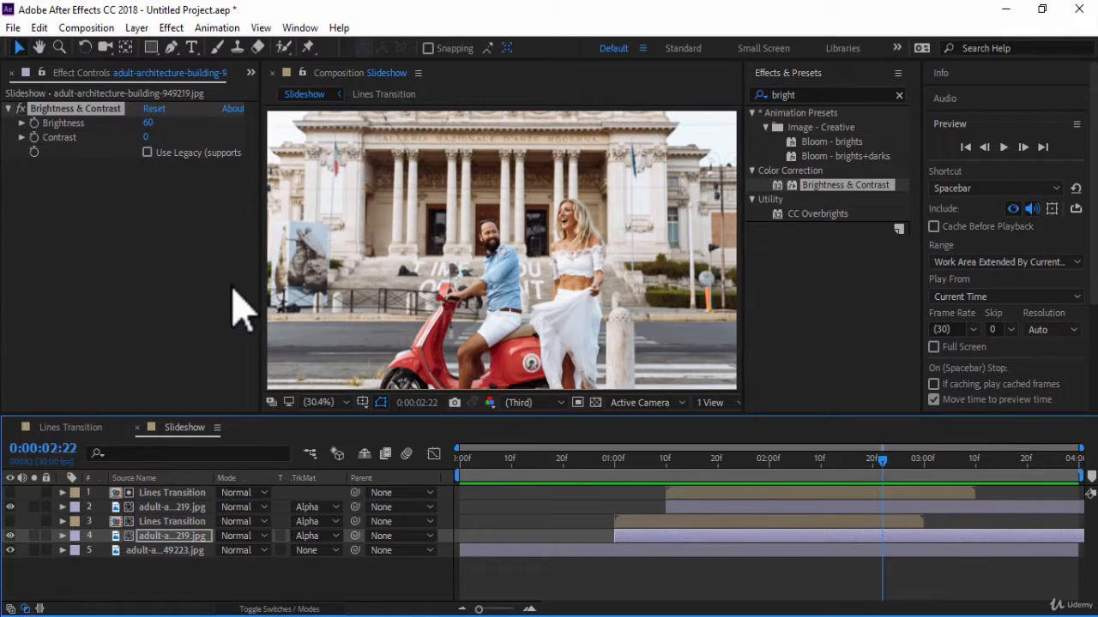
click(251, 73)
click(259, 88)
click(109, 242)
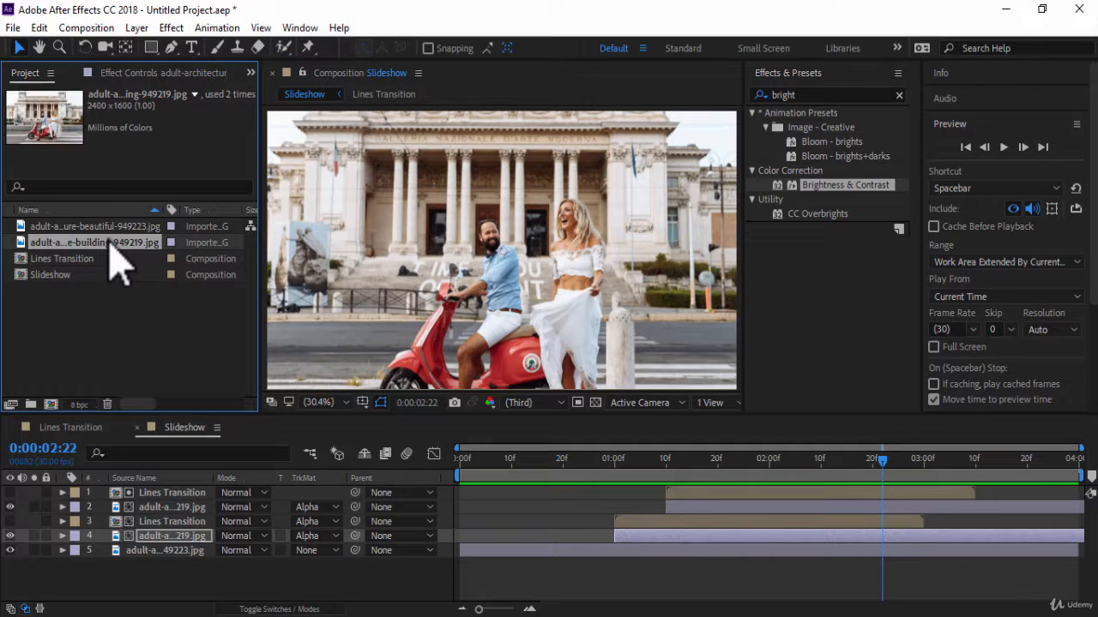
drag(111, 253, 144, 497)
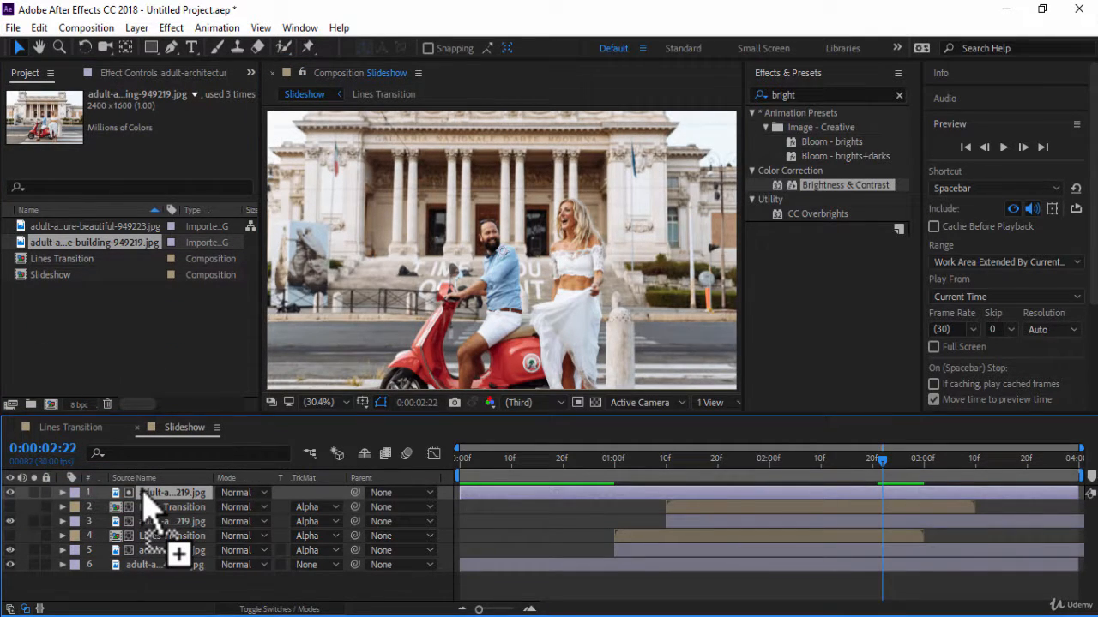
key(bracketleft)
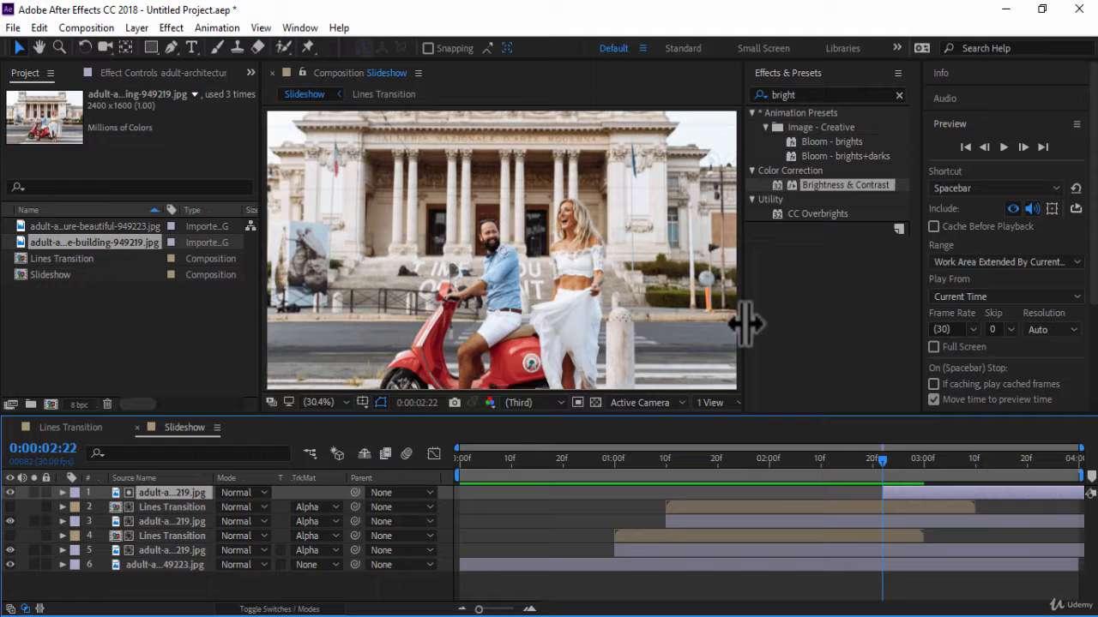
drag(738, 418, 735, 490)
click(1003, 147)
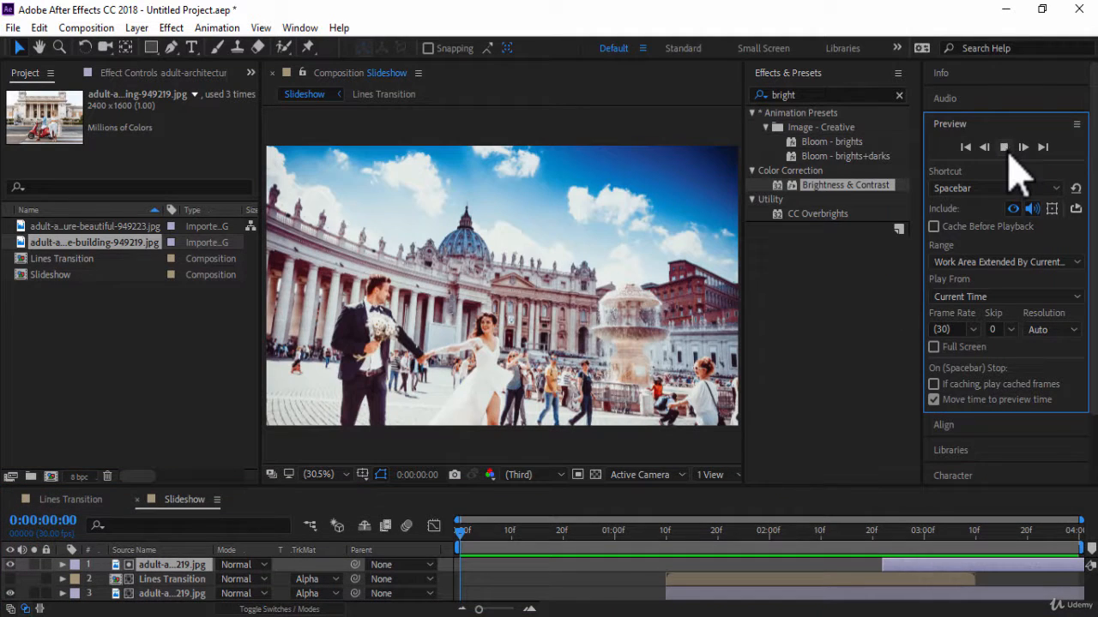